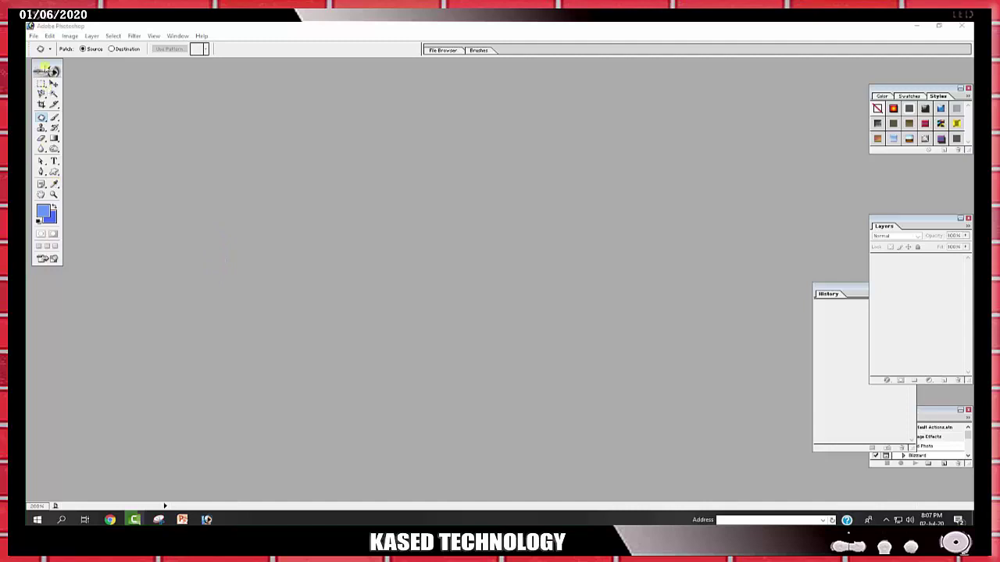
Nudge the toolbox down and select the Rectangle tool from the shape tool flyout
drag(45, 69, 47, 76)
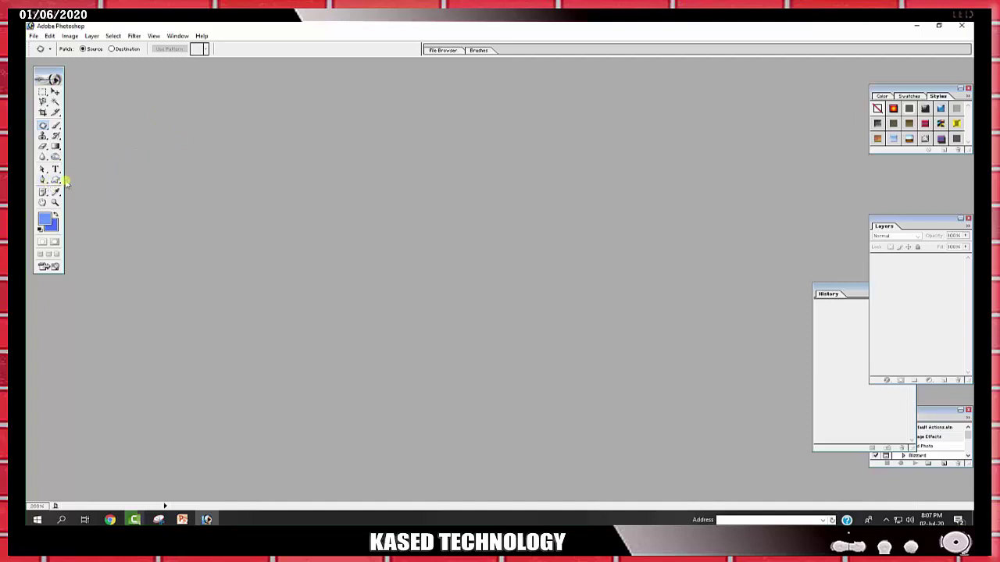
drag(59, 180, 77, 177)
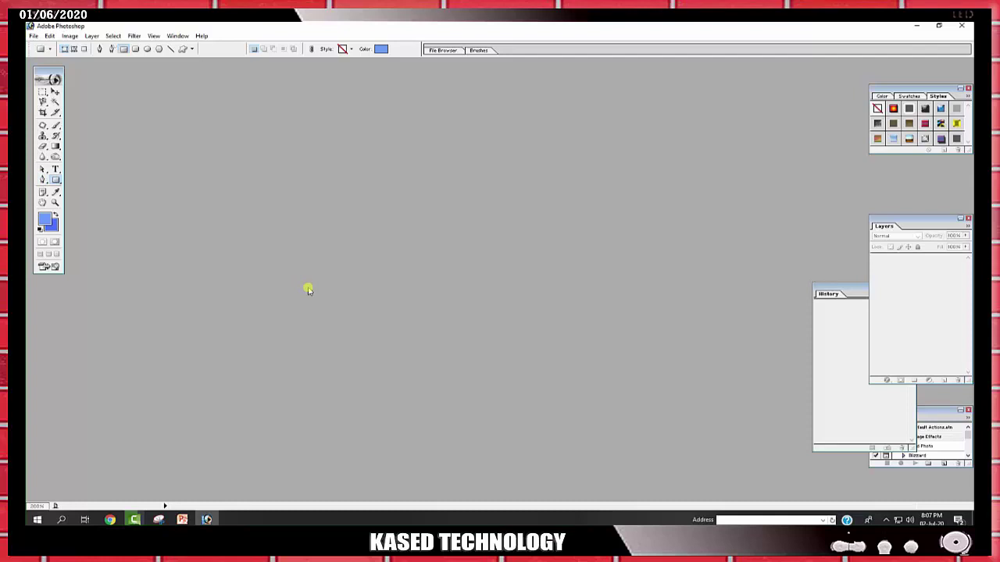
Preview the Desktop thumbnails and open man-in-suit2.jpg
double_click(663, 283)
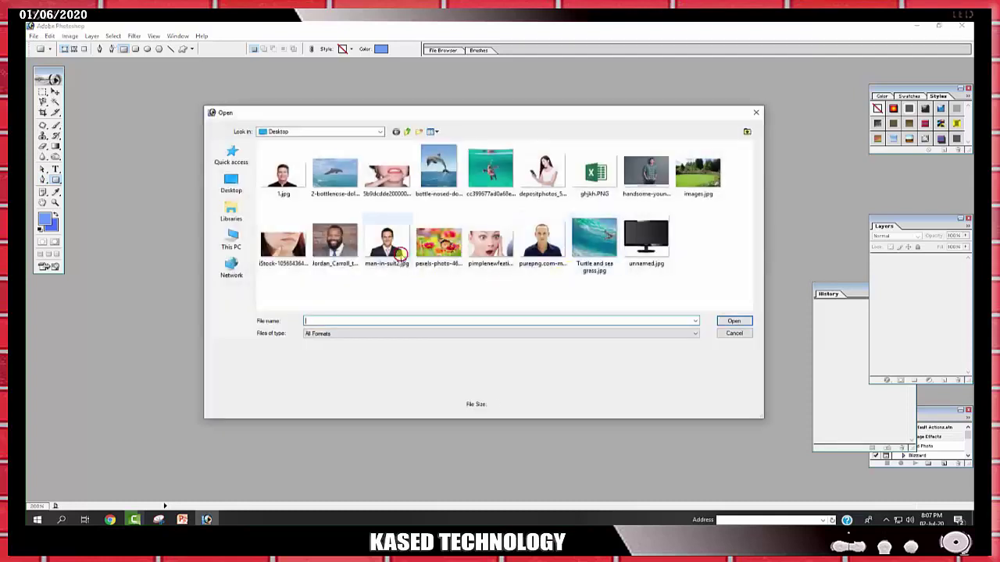
click(399, 255)
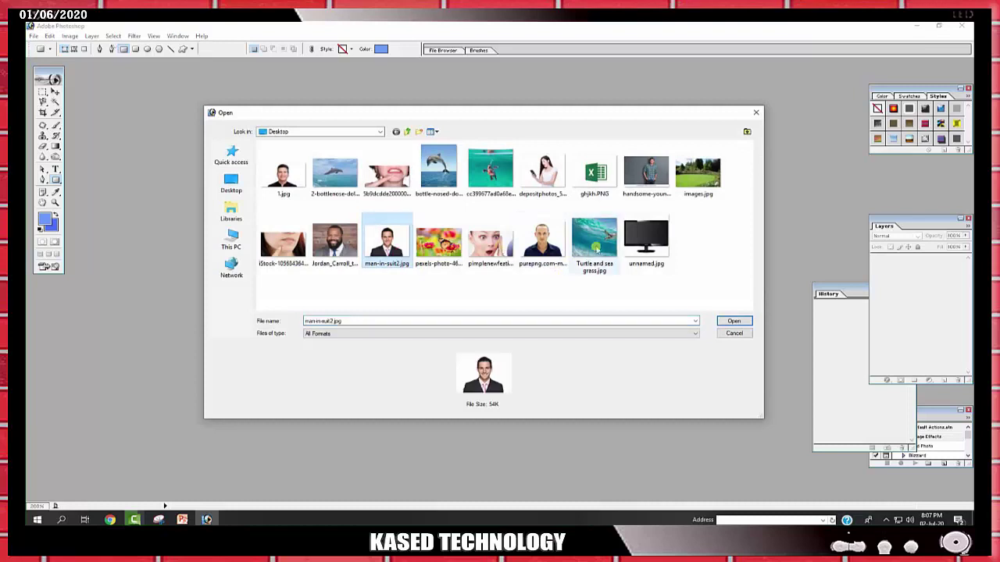
click(652, 250)
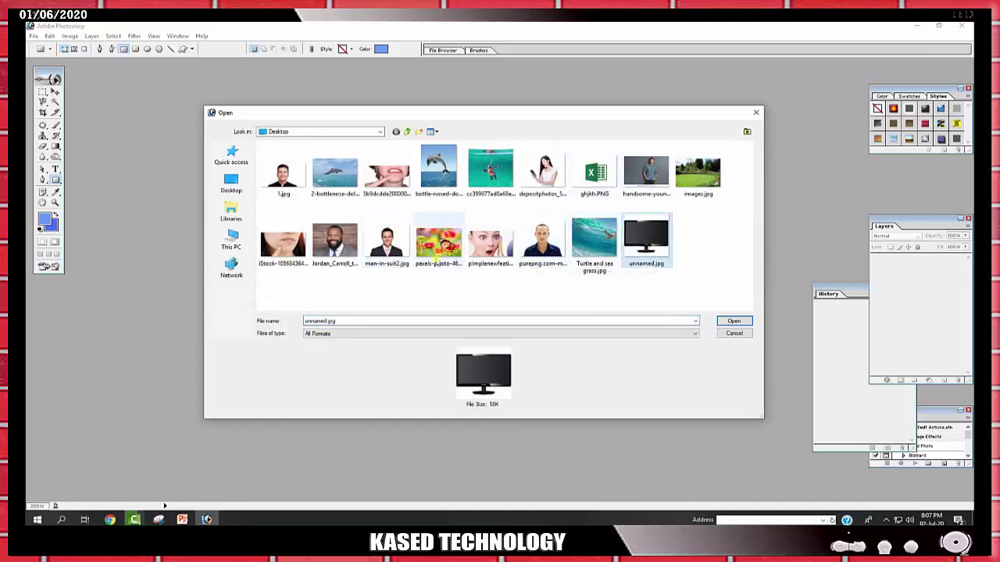
click(389, 254)
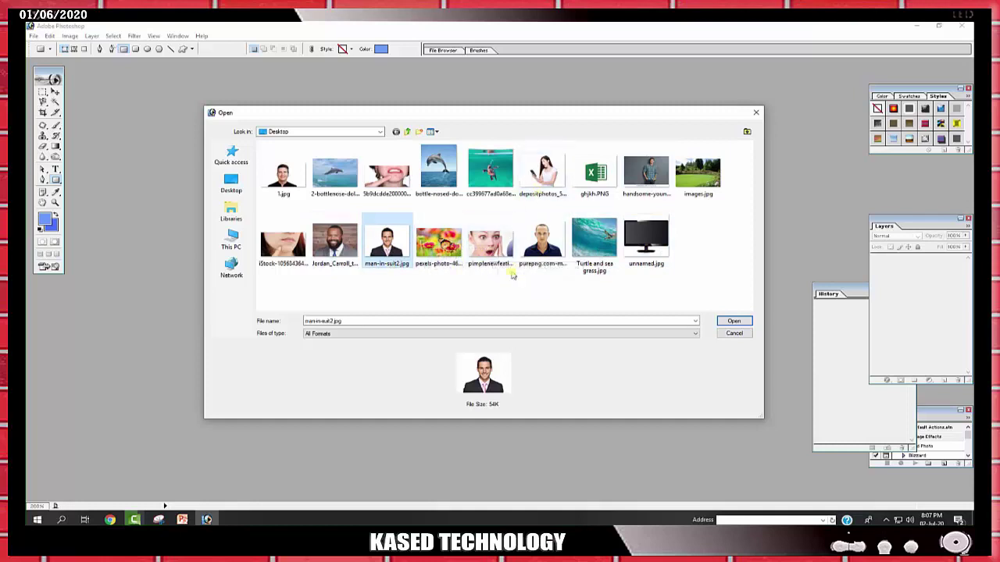
click(540, 255)
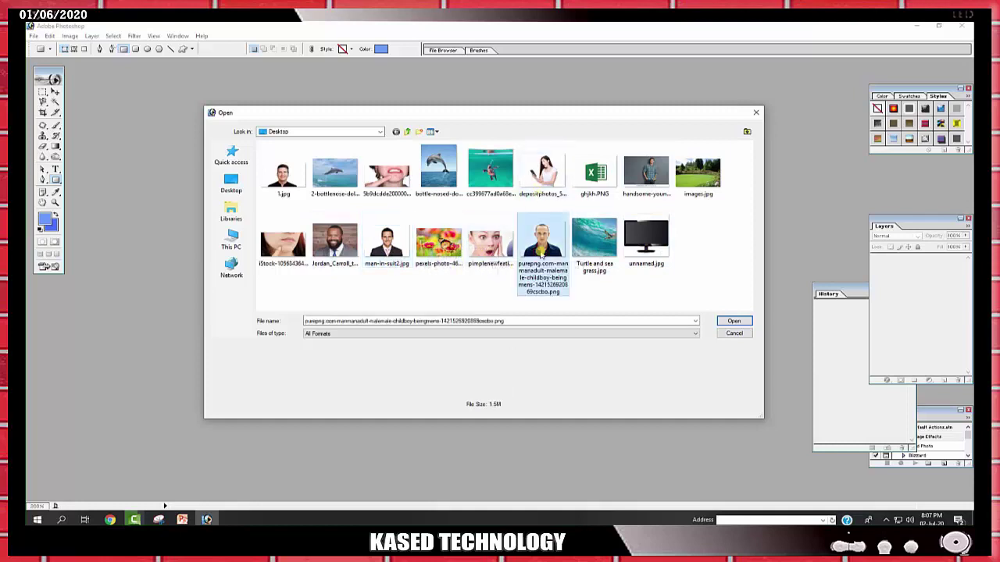
double_click(387, 243)
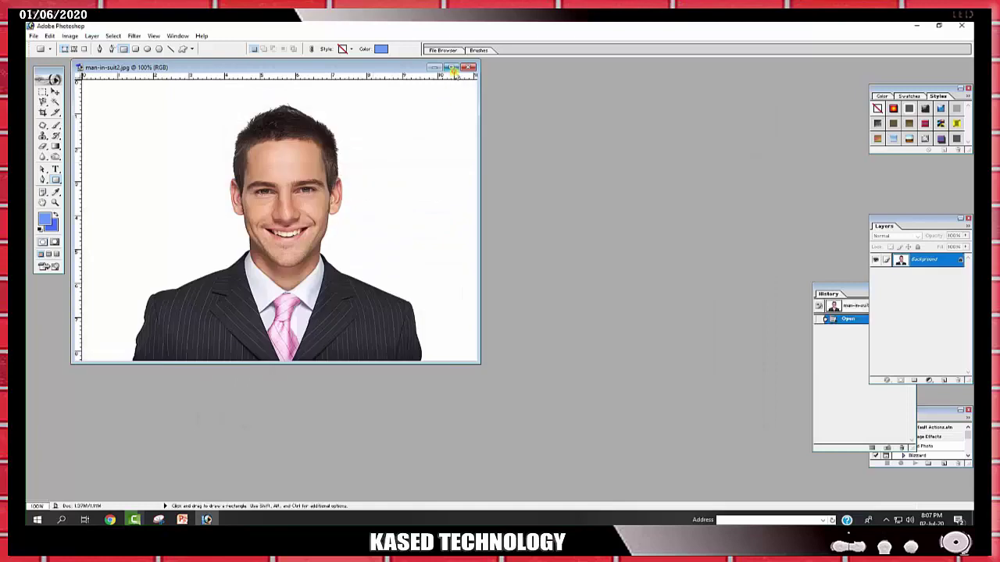
Maximize the document and place the first Pen point at the suit's lower-left edge
click(451, 68)
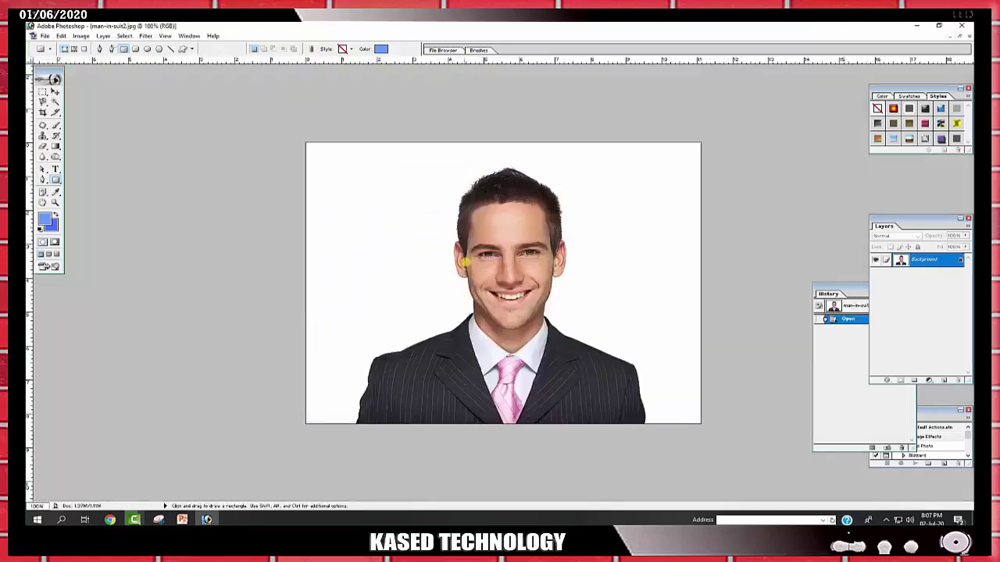
click(55, 91)
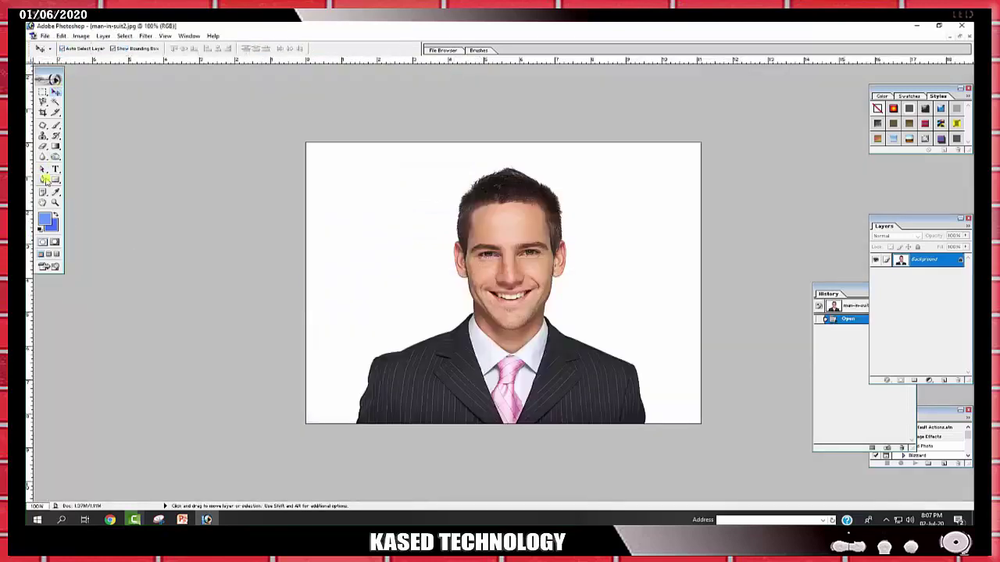
click(44, 179)
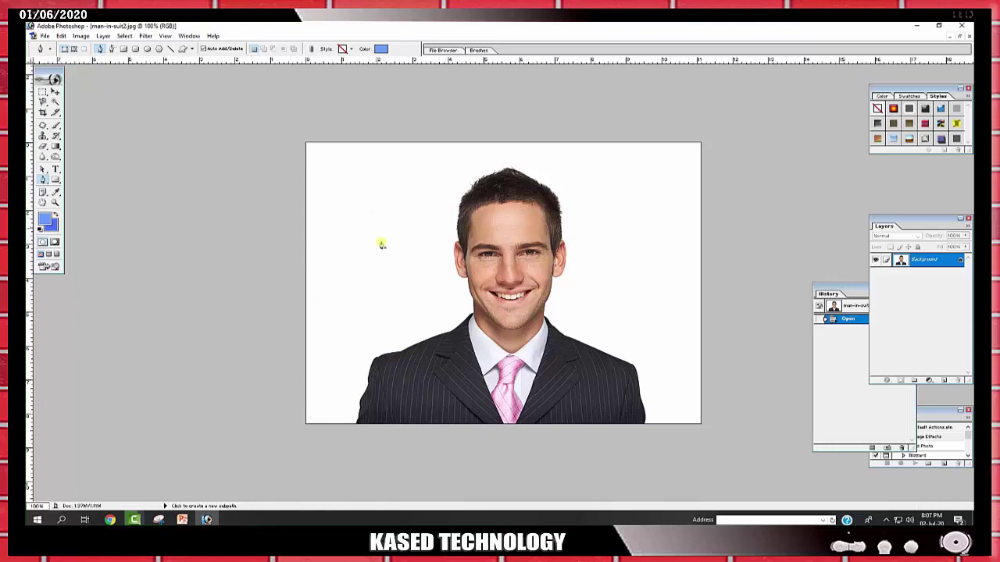
key(ctrl+plus)
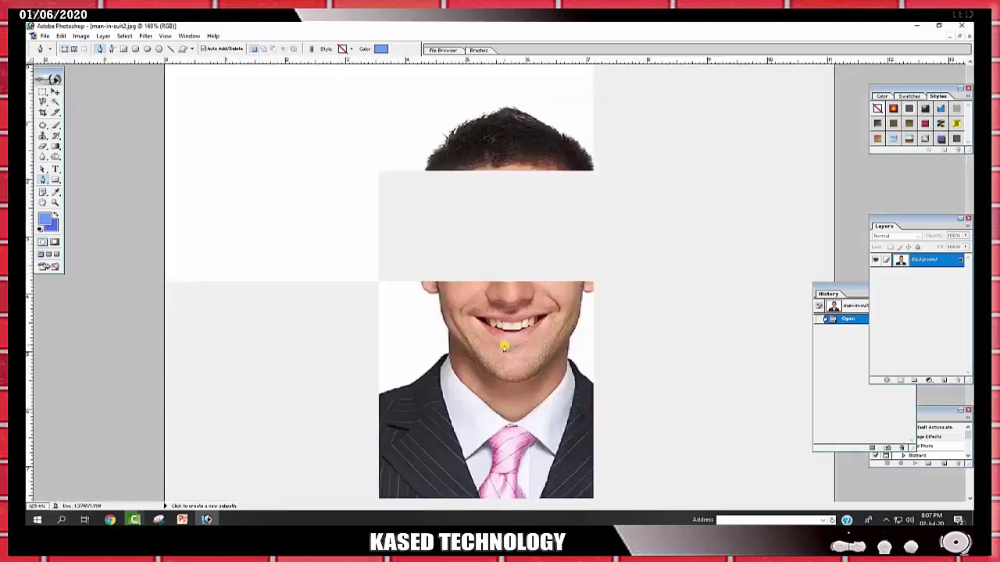
key(ctrl+minus)
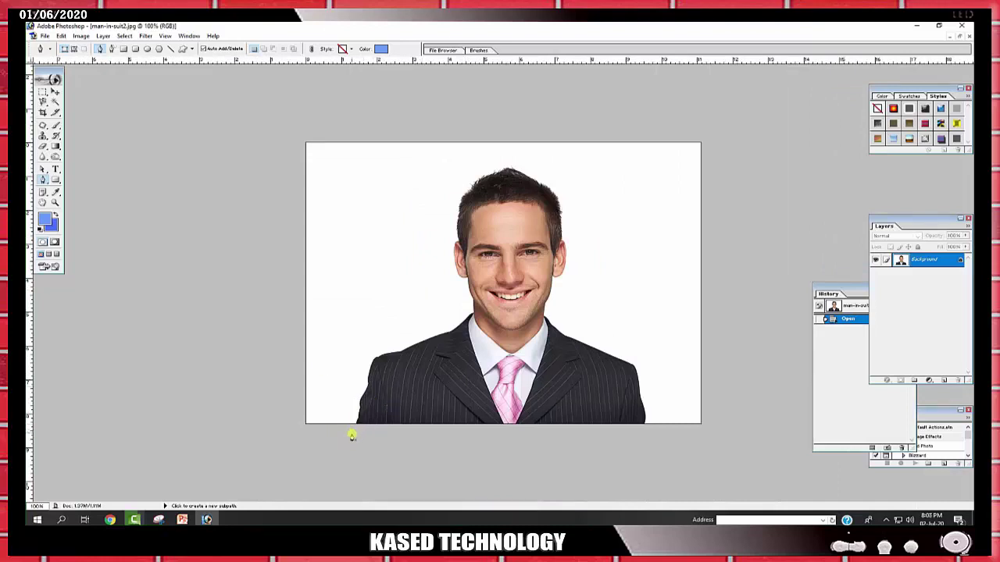
click(356, 432)
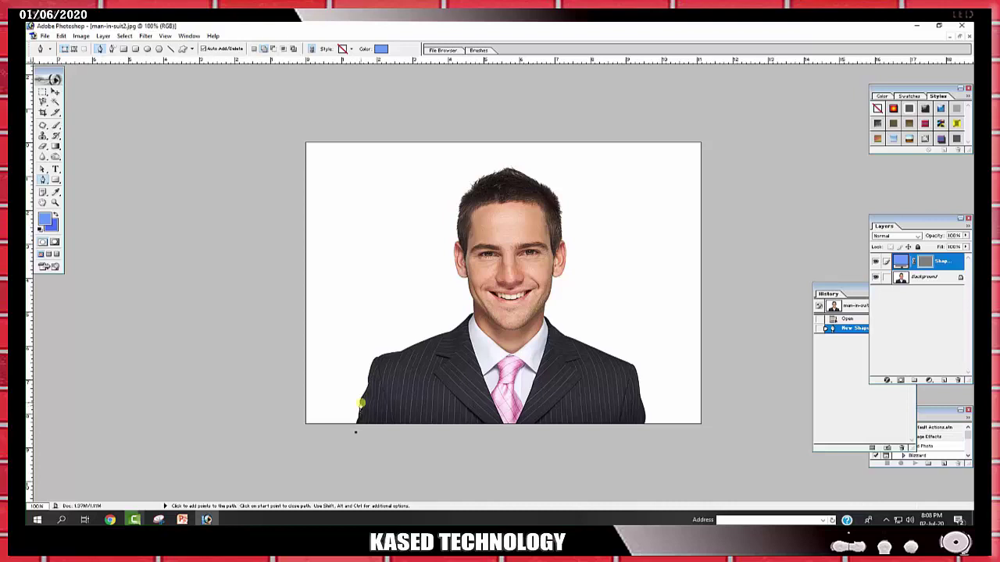
Trace Pen anchors around the suit's left shoulder and lapel
click(361, 392)
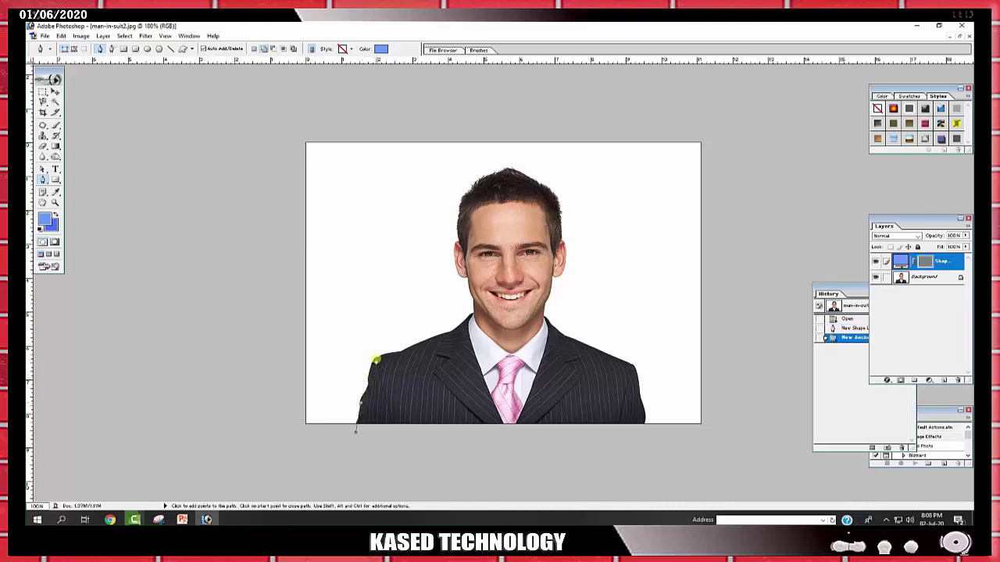
click(376, 360)
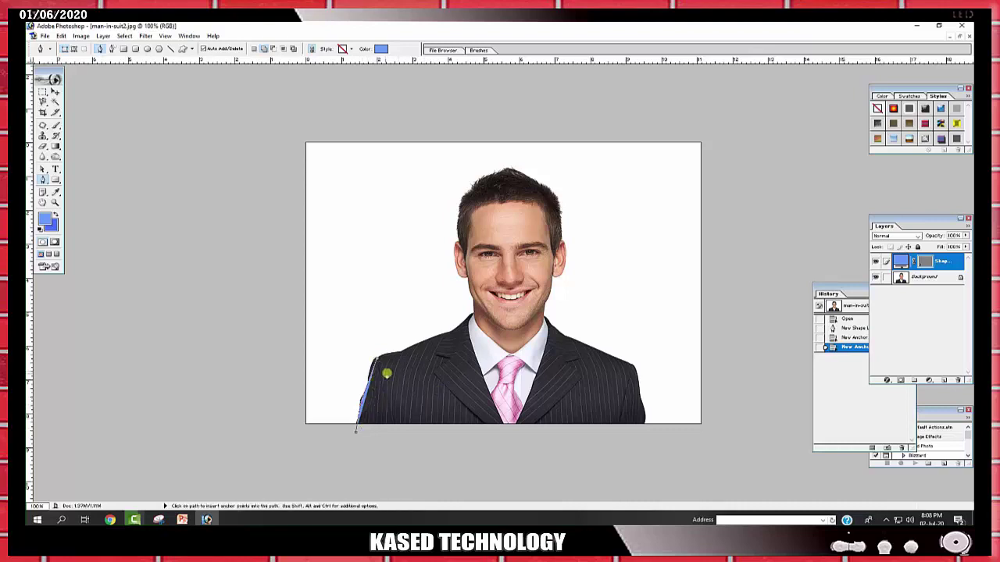
click(415, 345)
click(450, 358)
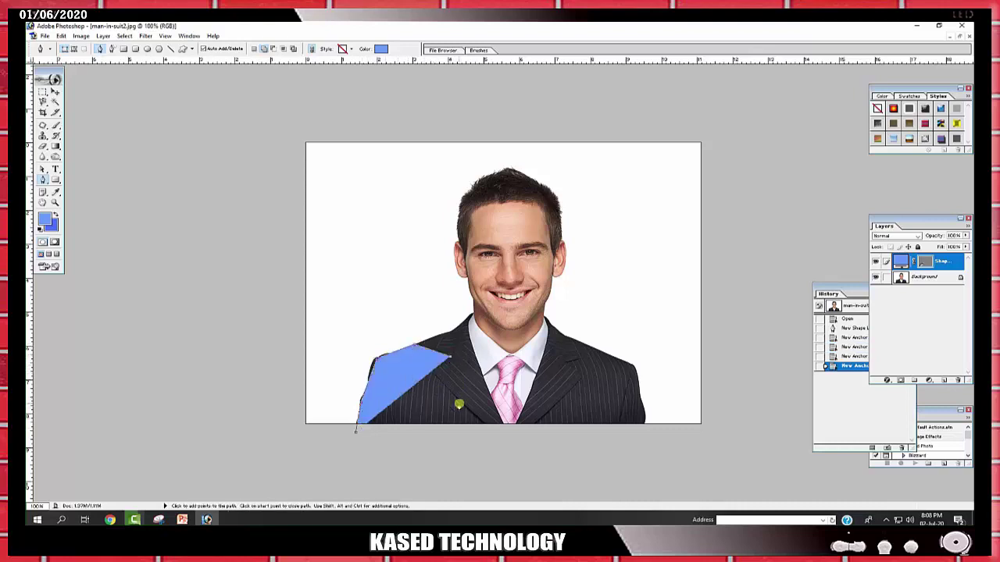
click(455, 404)
click(420, 418)
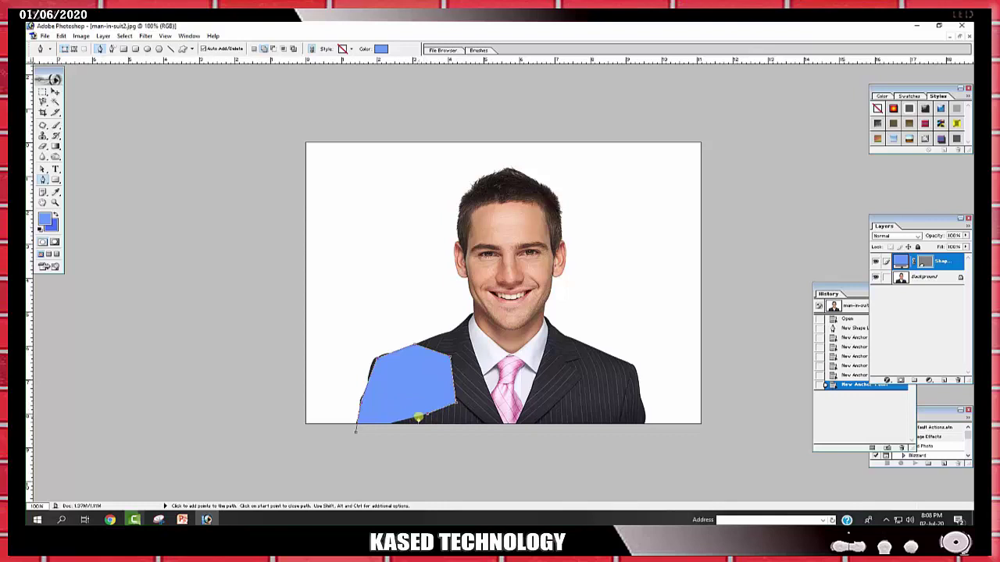
Step back three times to undo the traced shoulder shape
key(ctrl+alt+z)
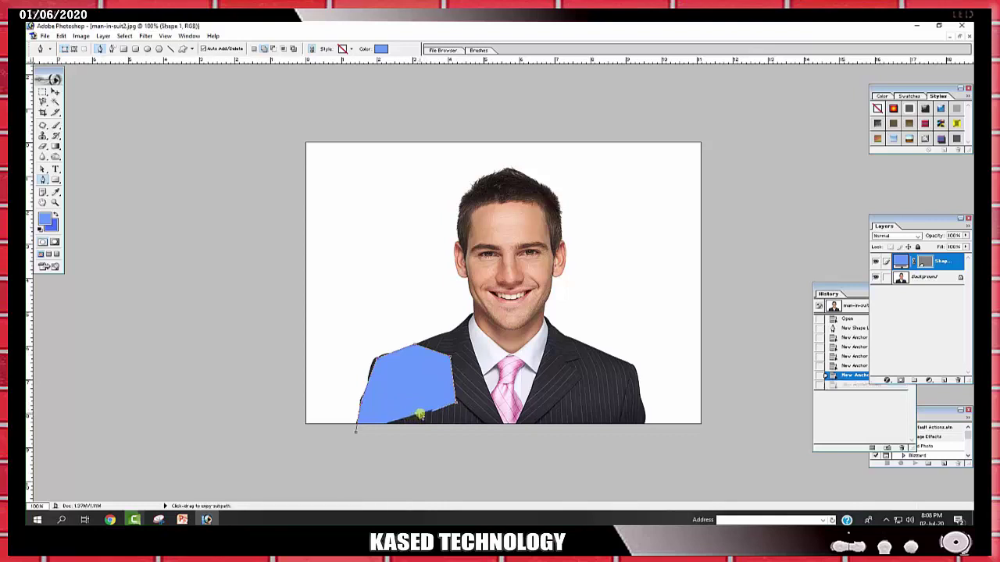
key(ctrl+alt+z)
key(ctrl+alt+z)
key(ctrl+alt+z)
key(ctrl+alt+z)
key(ctrl+alt+z)
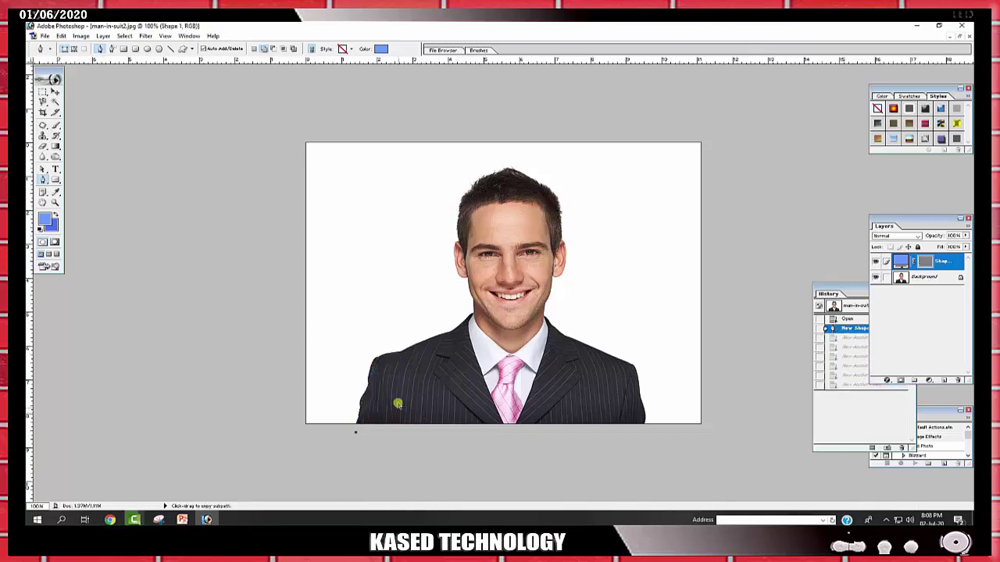
key(ctrl+alt+z)
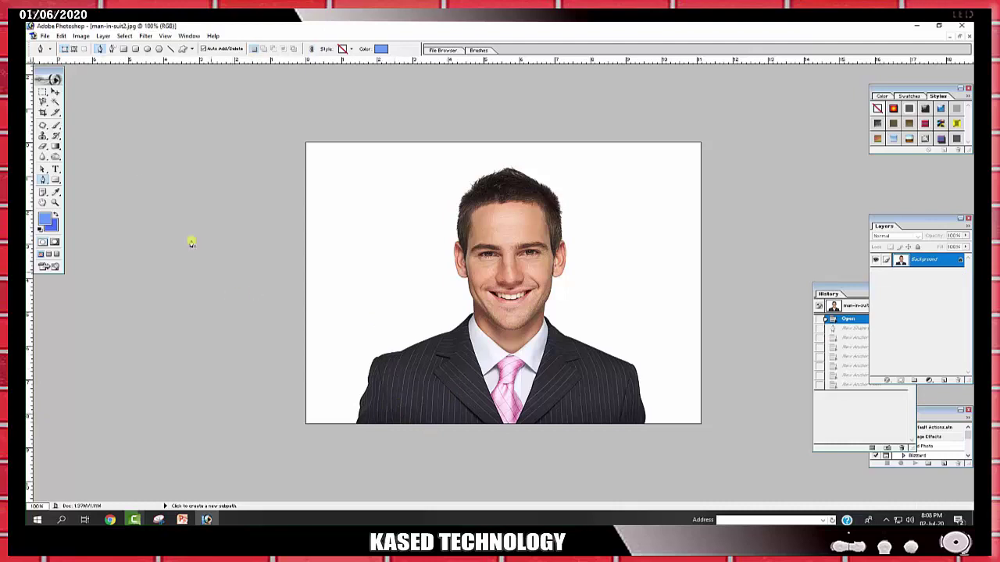
Switch the Pen to Paths mode and start a path up the suit's lower-left edge
click(74, 49)
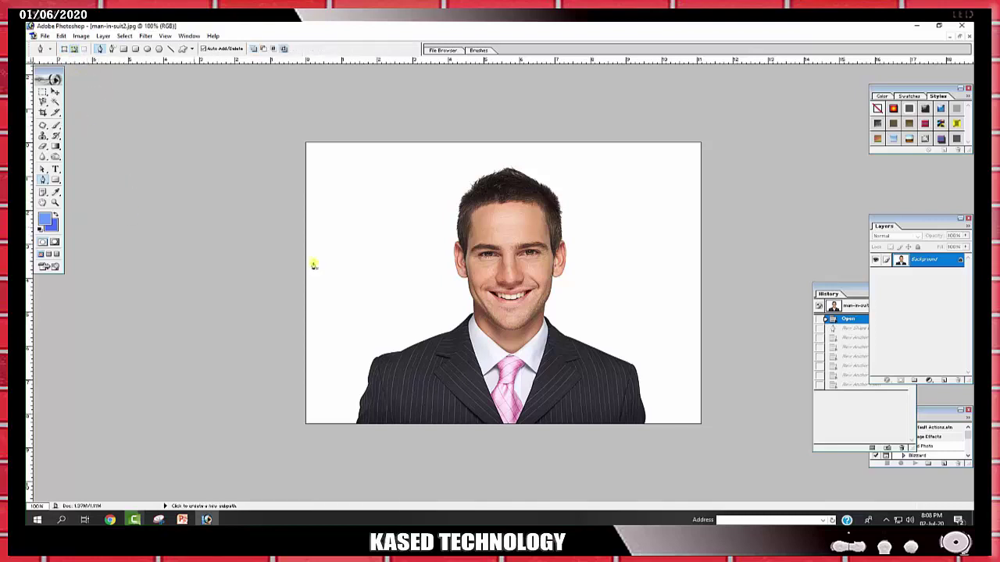
click(355, 420)
click(360, 406)
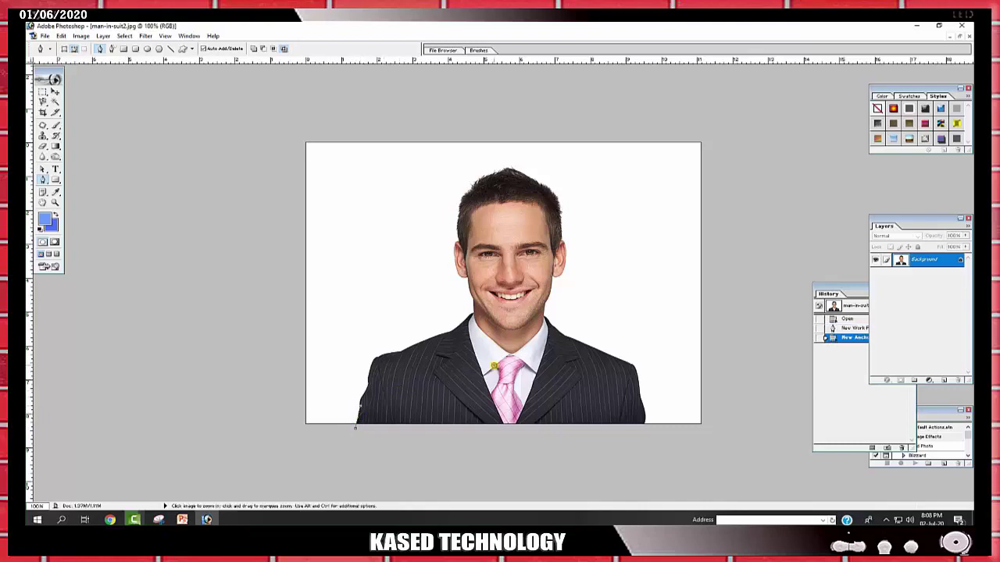
key(ctrl+plus)
key(ctrl+plus)
key(ctrl+minus)
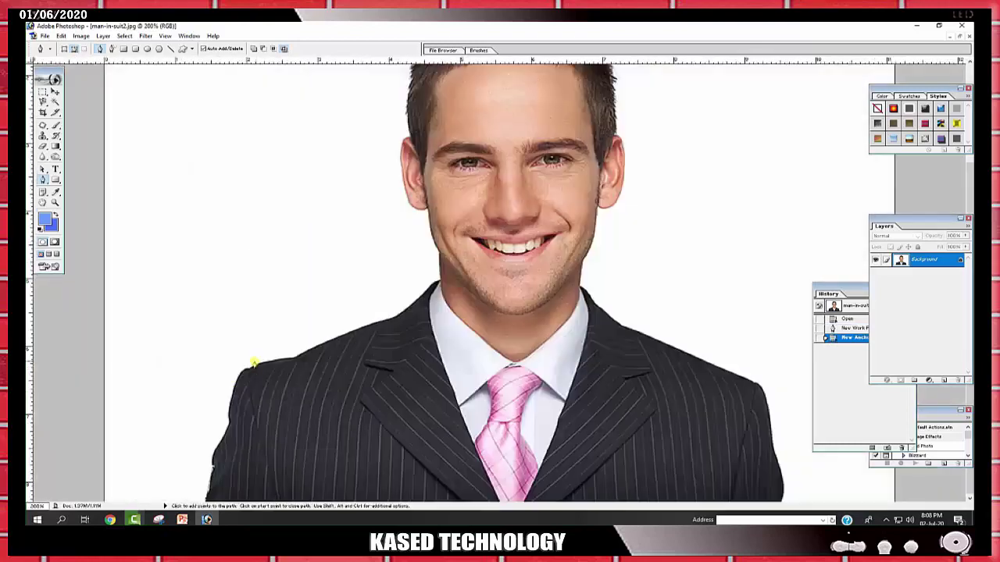
drag(243, 372, 278, 357)
Undo the accidental path deletion and resume the path at the shoulder, zoomed to 300%
key(Delete)
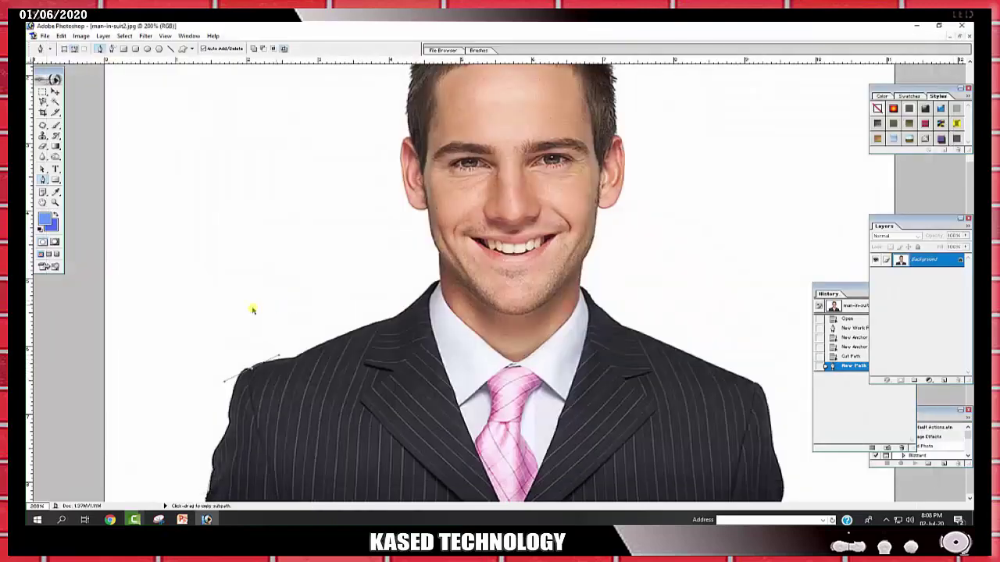
key(ctrl+z)
key(ctrl+alt+z)
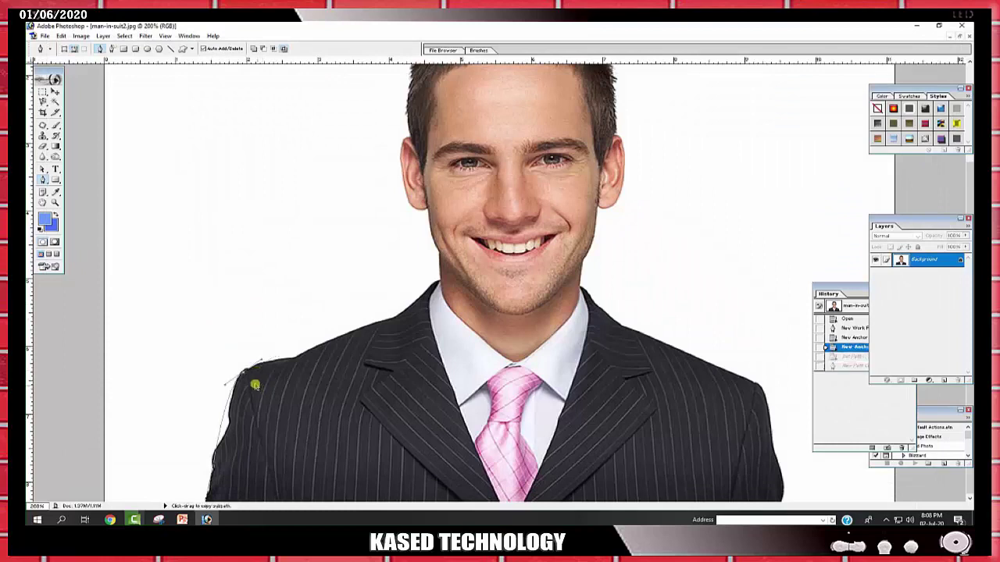
key(ctrl+alt+z)
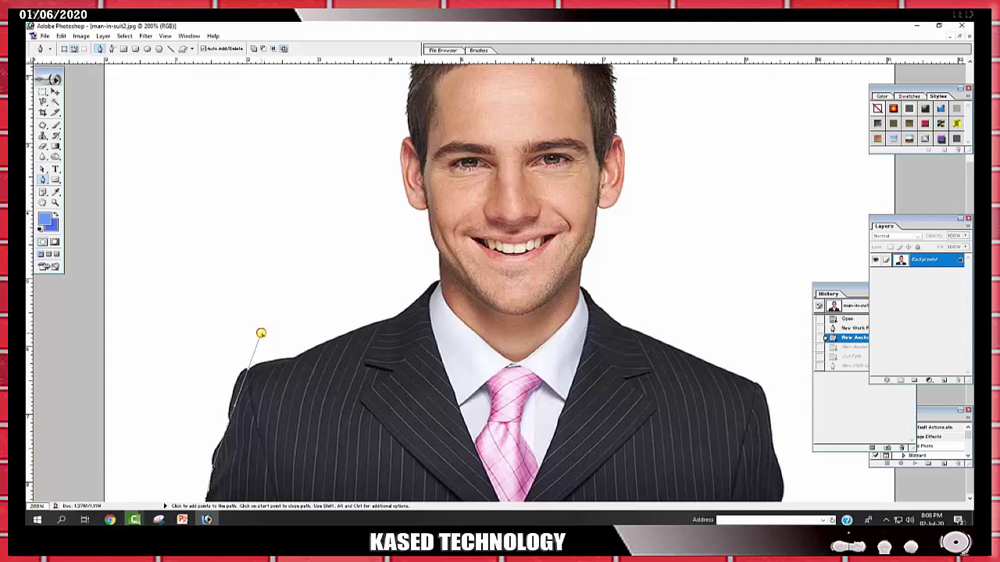
click(247, 369)
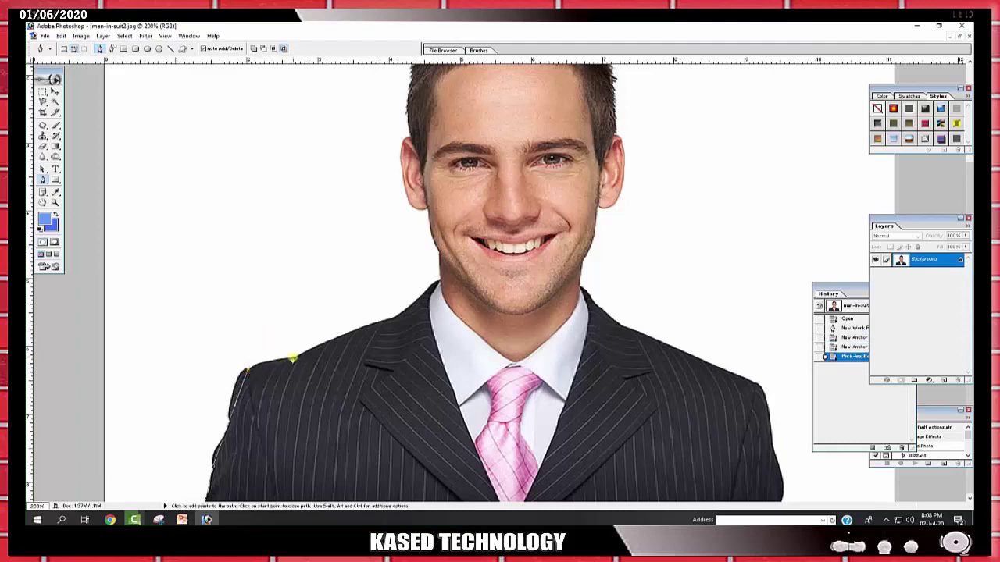
key(ctrl+plus)
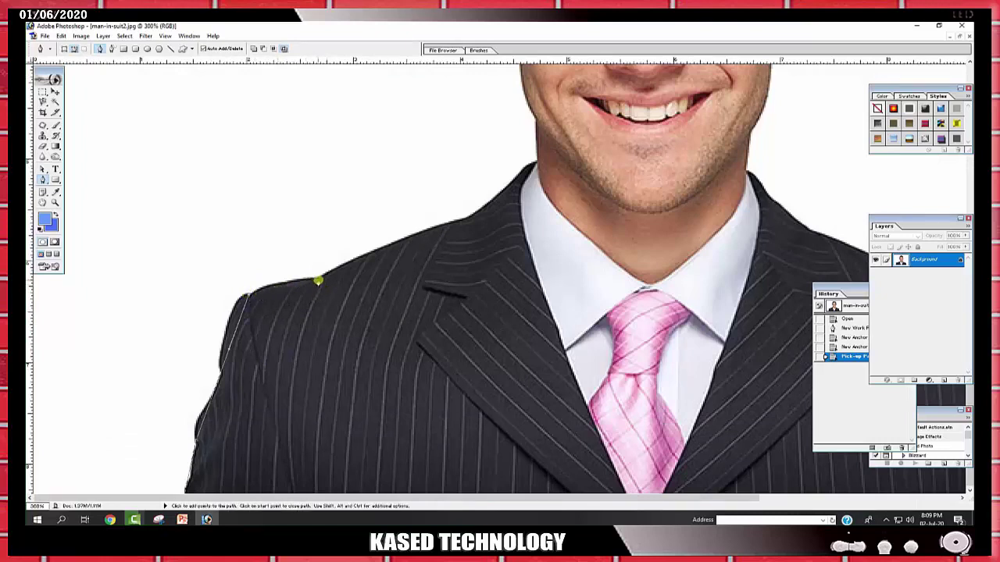
Add anchors across the left shoulder and up the collar edge to the neck
drag(319, 280, 348, 281)
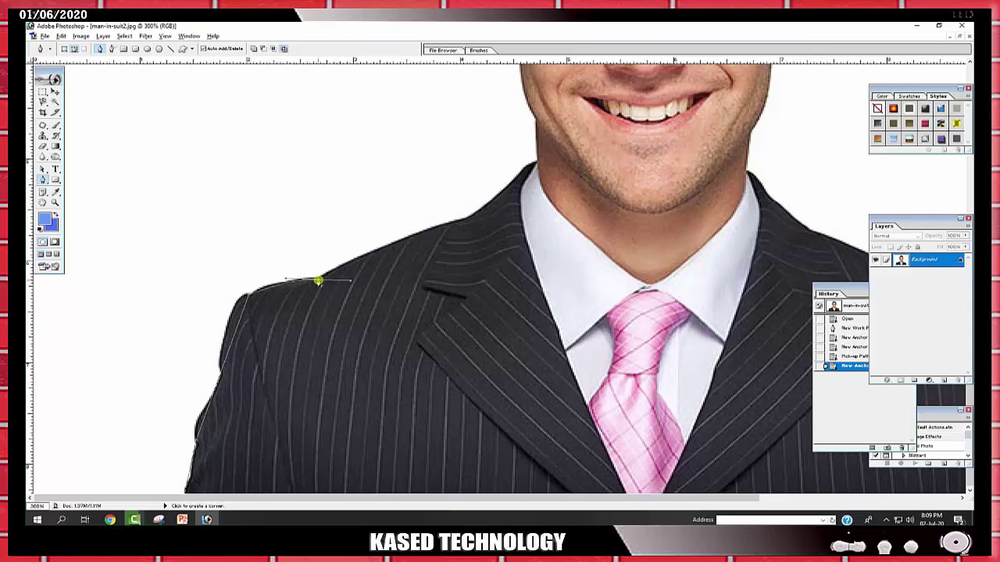
click(318, 281)
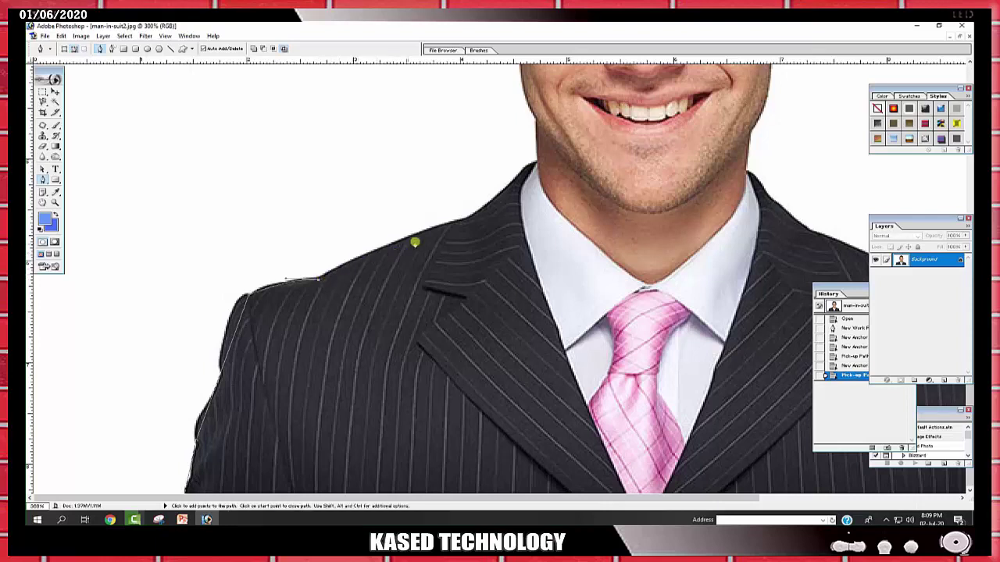
drag(439, 227, 472, 221)
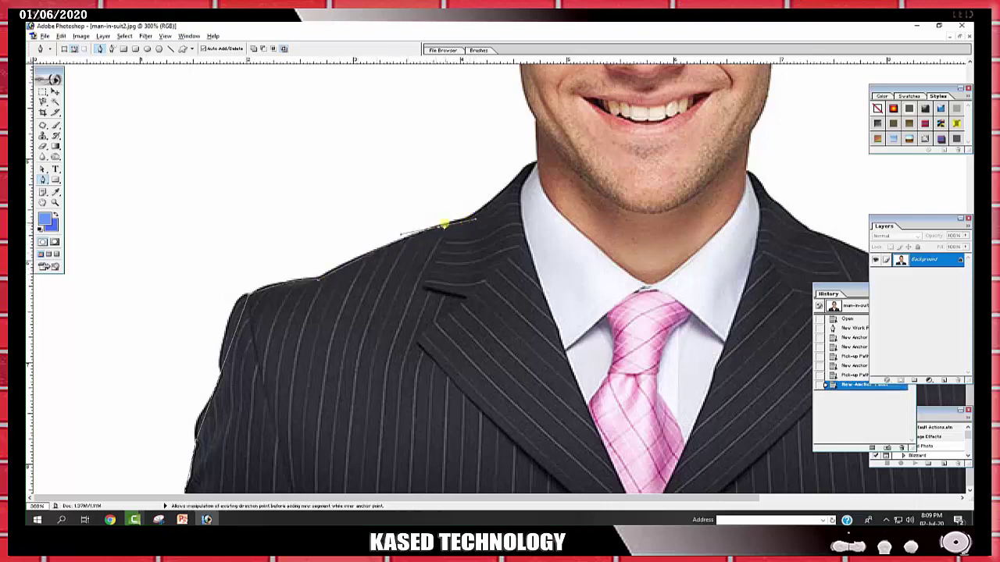
click(440, 226)
click(469, 220)
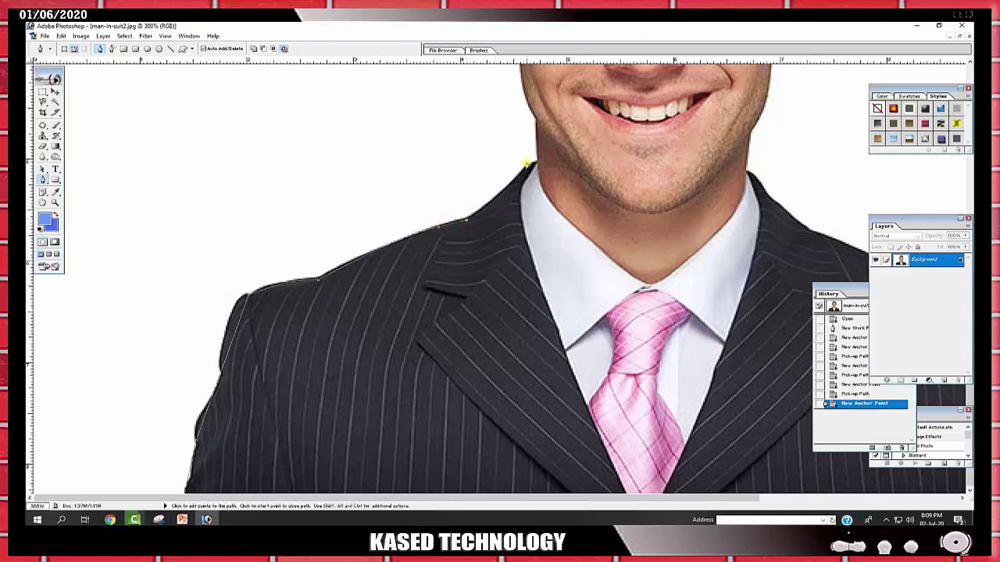
click(531, 166)
click(536, 141)
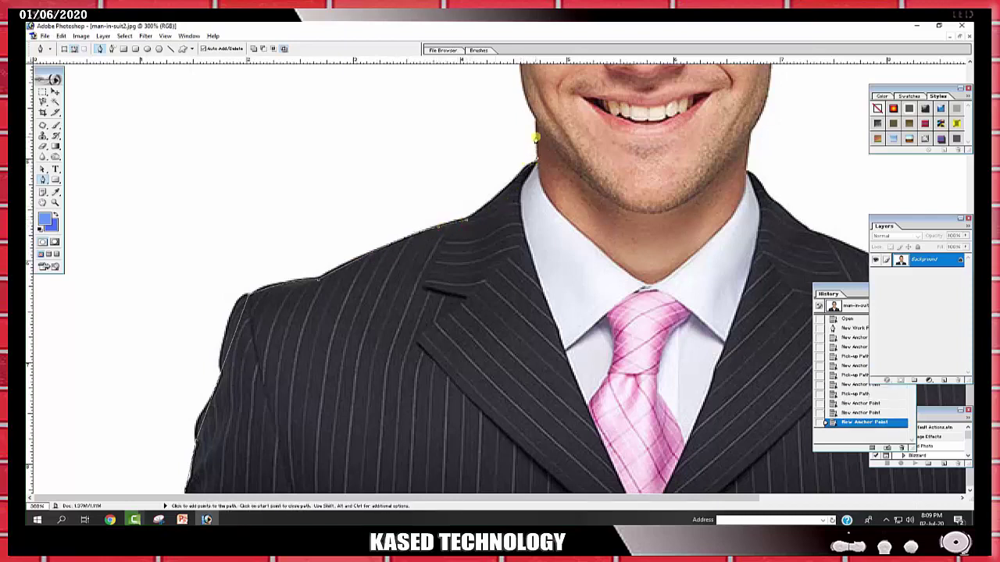
click(538, 123)
Curve the path up the jawline to a corner anchor at the left ear edge
scroll(589, 242, up, 5)
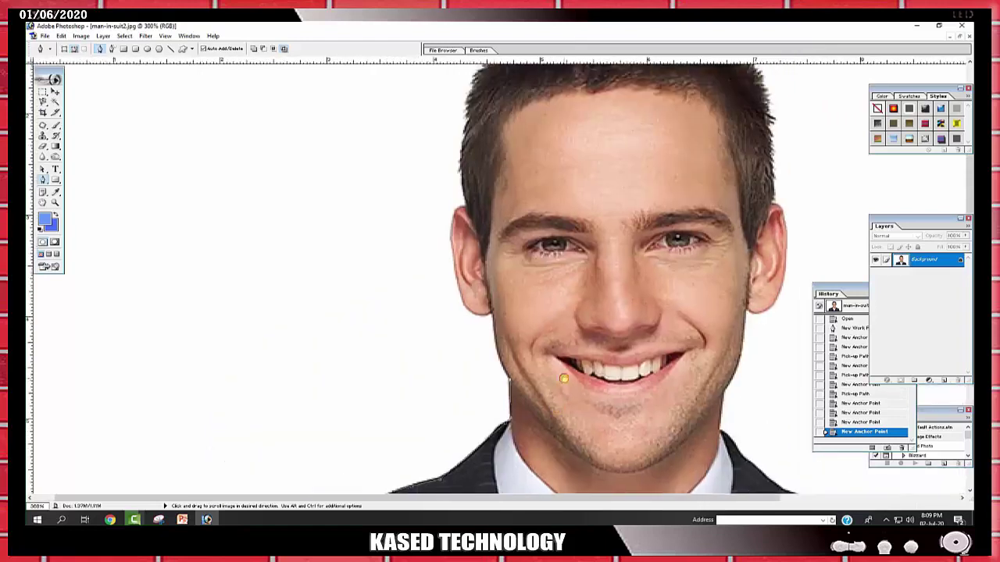
drag(492, 311, 487, 270)
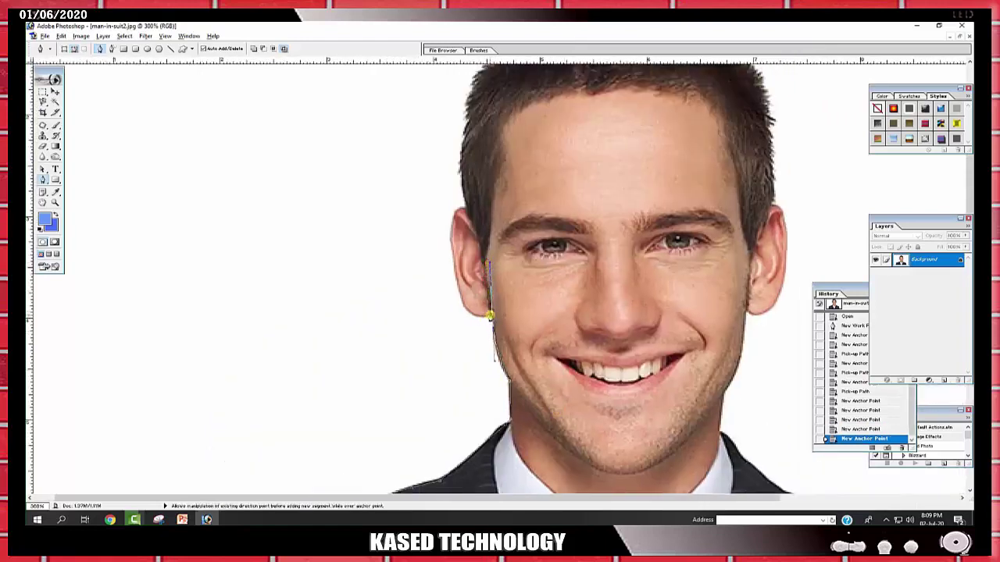
click(489, 315)
key(ctrl+plus)
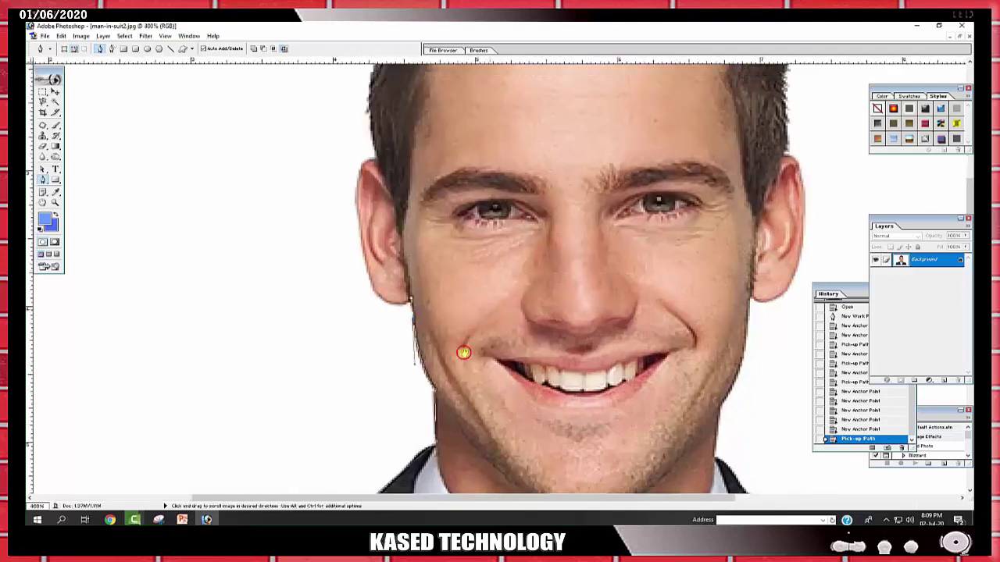
drag(463, 353, 429, 413)
drag(332, 329, 319, 278)
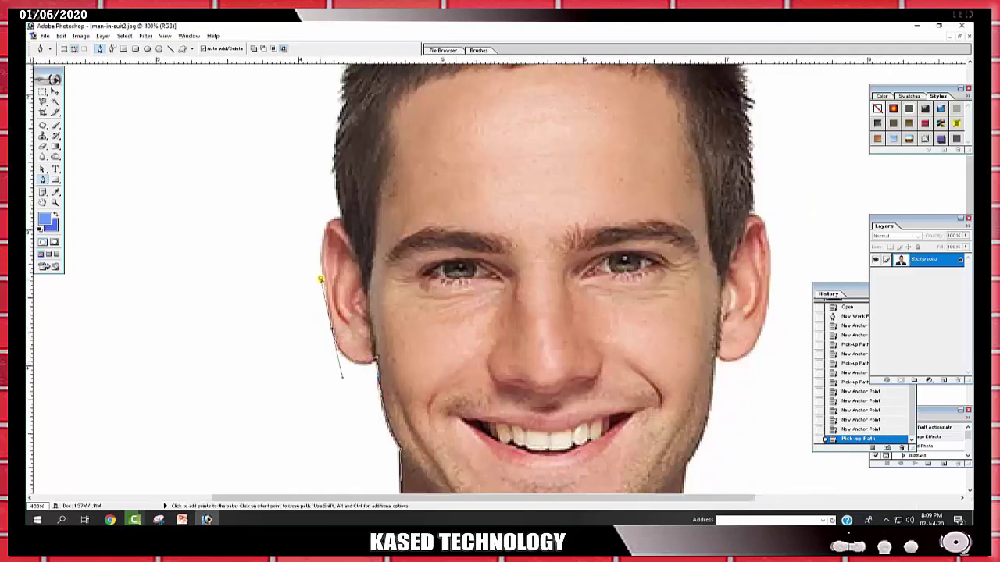
alt+click(331, 330)
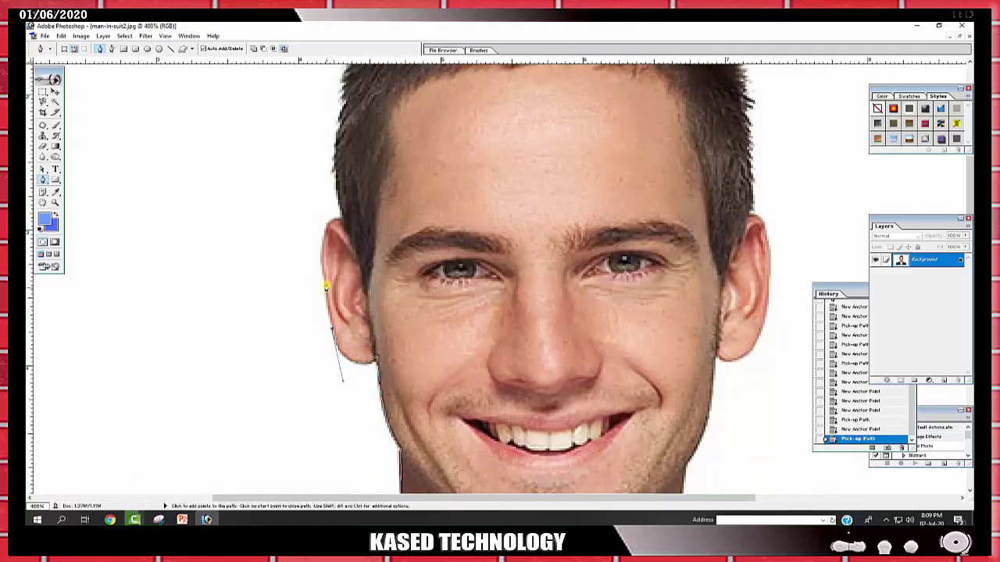
Carry the path around the upper ear to a corner anchor at the hairline
click(323, 278)
drag(339, 221, 362, 224)
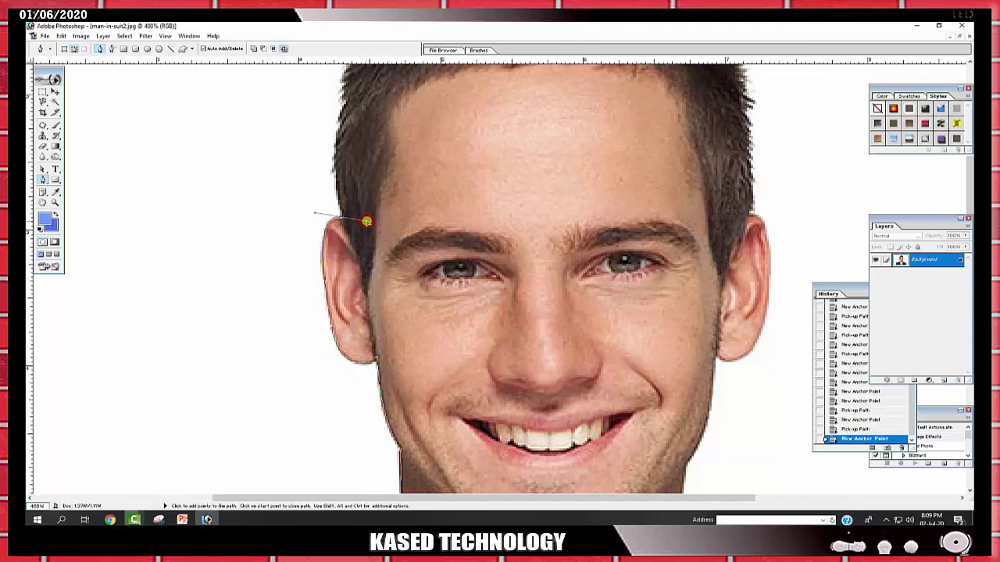
drag(362, 224, 364, 217)
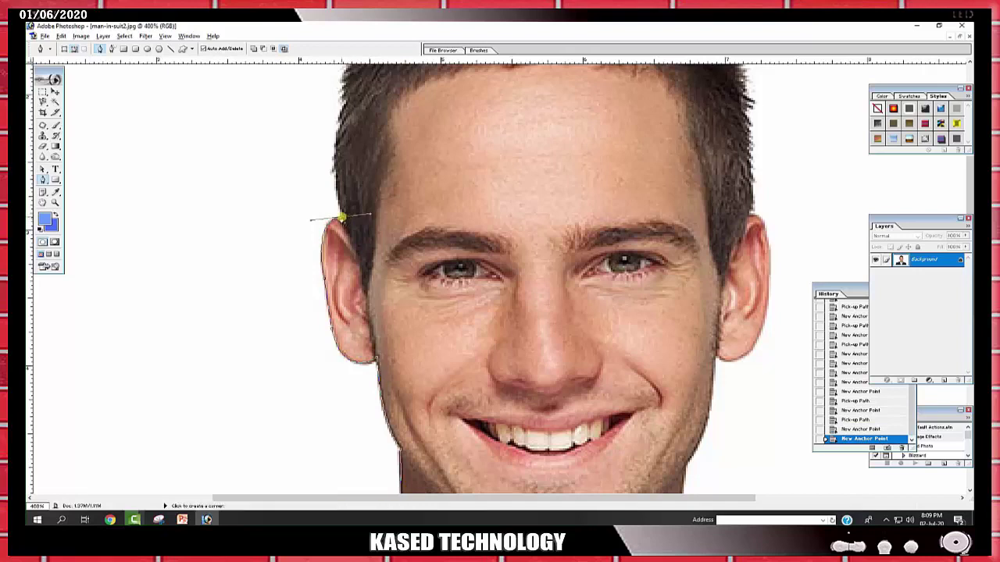
alt+click(338, 220)
scroll(411, 195, up, 4)
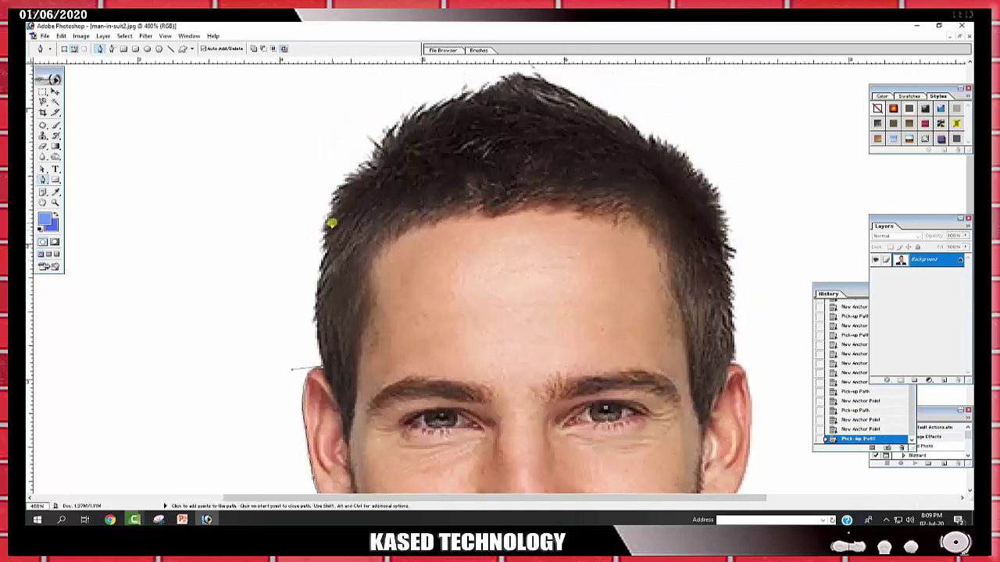
drag(333, 219, 356, 171)
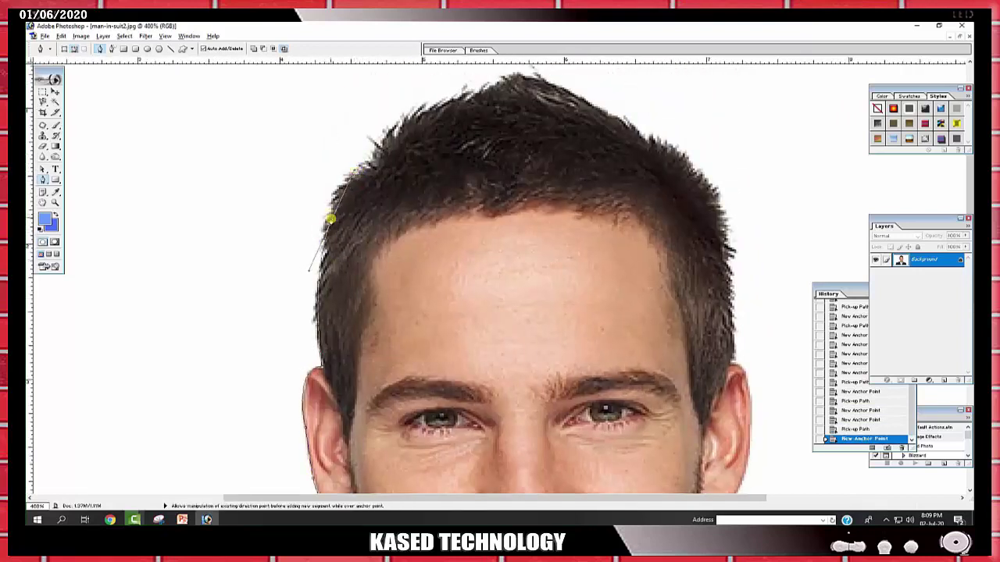
alt+click(331, 218)
Trace the path along the side of the hair, over its top, and down the right edge
scroll(328, 177, right, 4)
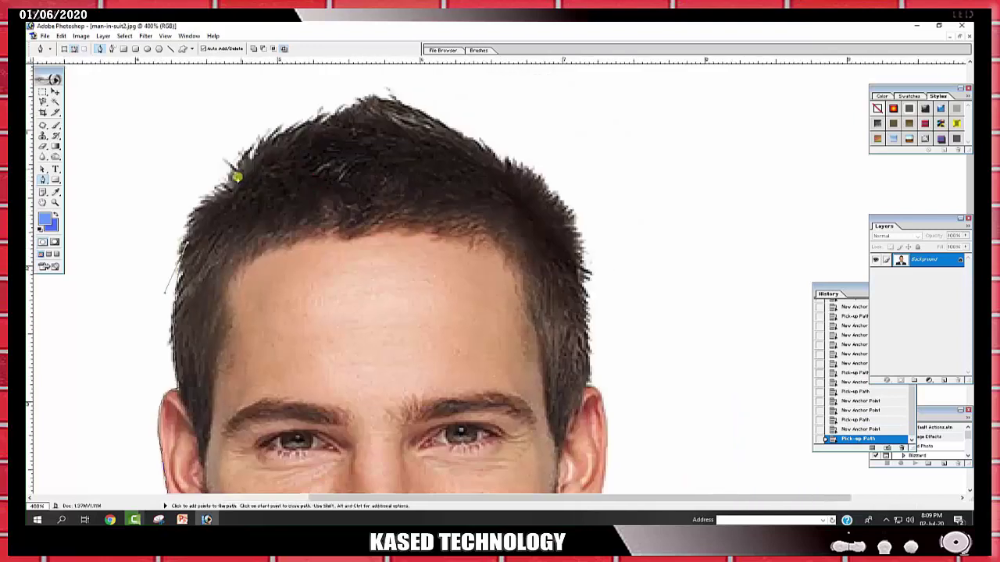
drag(234, 181, 270, 152)
alt+click(232, 179)
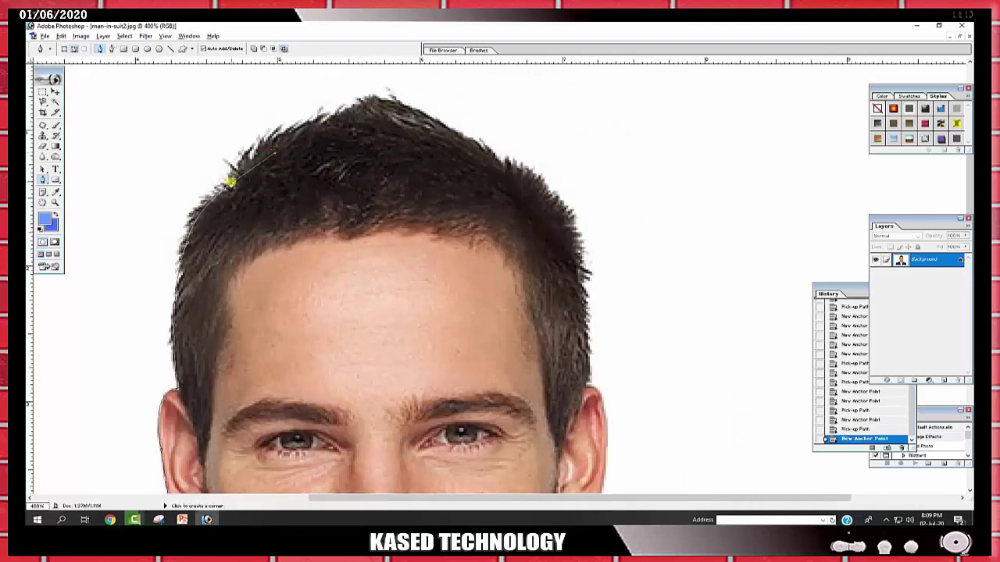
mouse_move(494, 158)
mouse_down()
mouse_move(632, 253)
mouse_move(614, 253)
mouse_up()
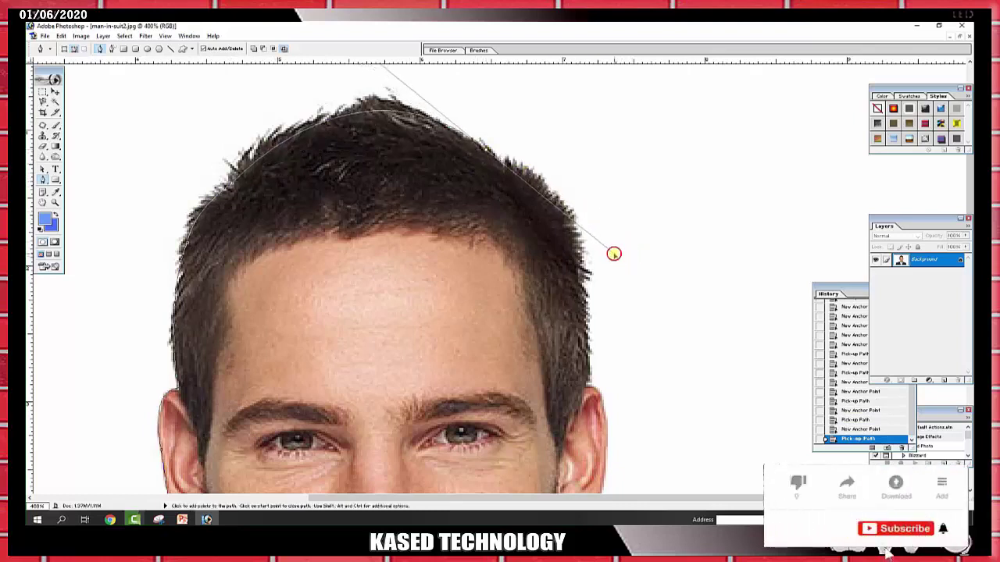
alt+click(509, 174)
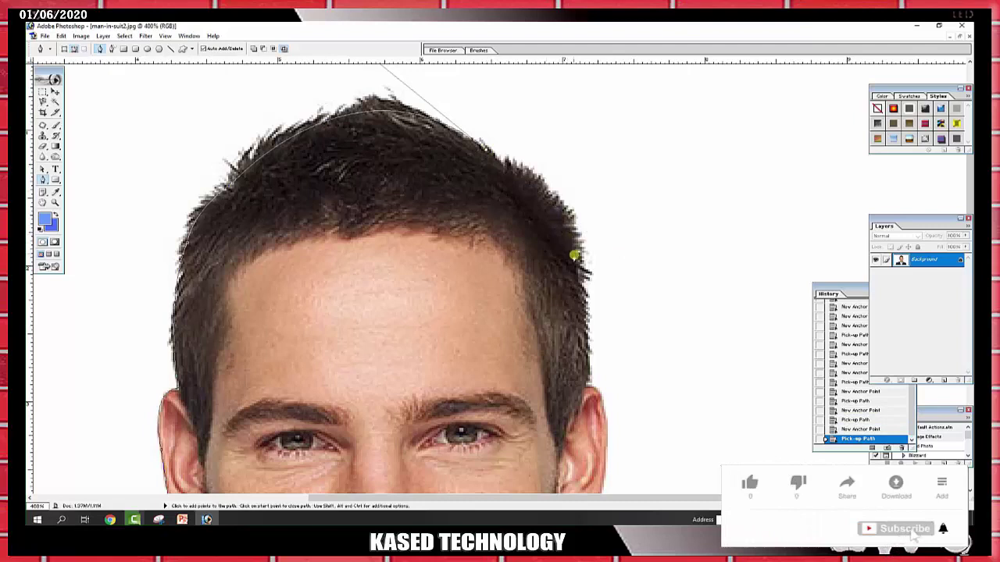
click(580, 307)
drag(580, 307, 586, 335)
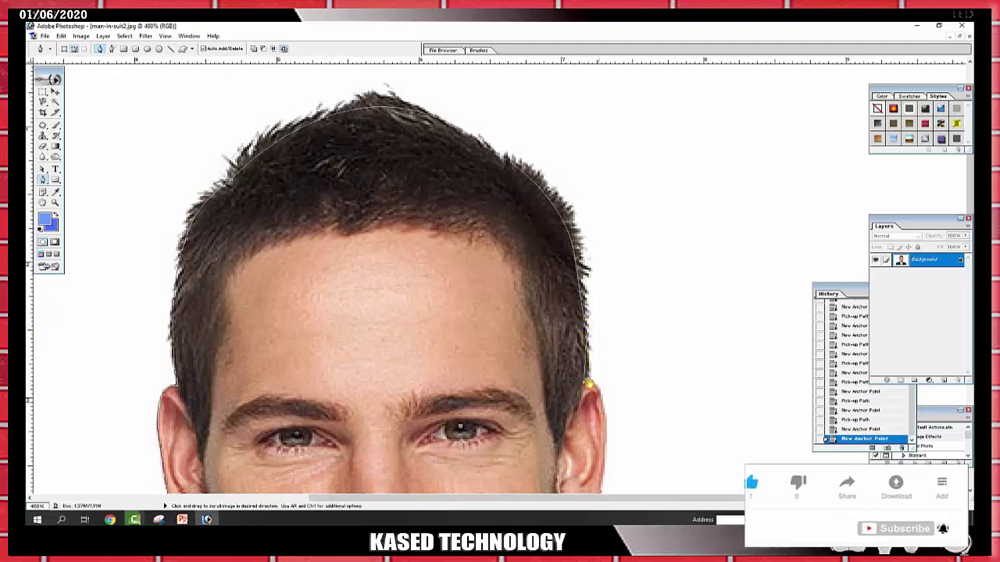
Curve the path around the right ear with corner anchors beside and below it
scroll(584, 387, down, 5)
click(538, 258)
drag(537, 258, 536, 306)
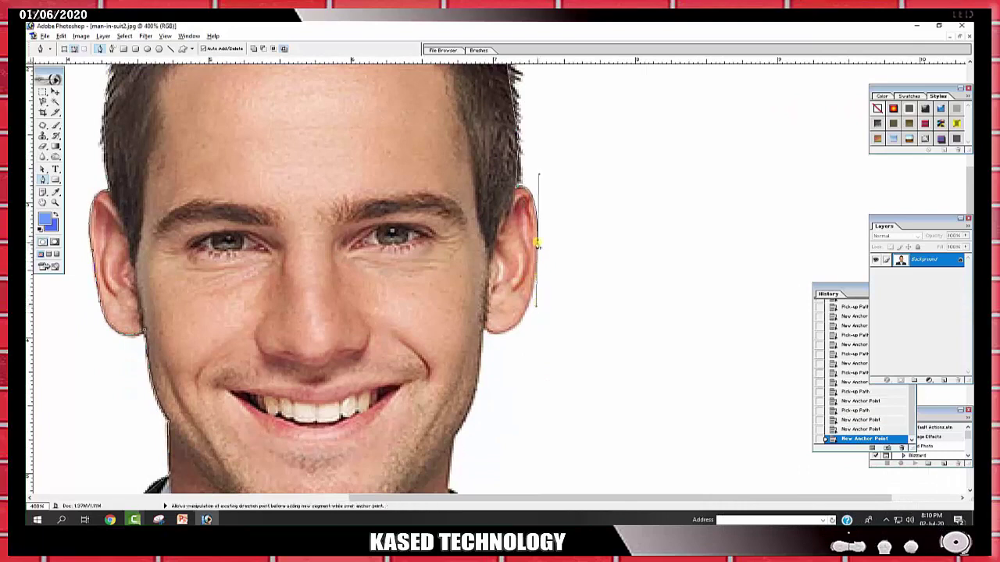
click(537, 244)
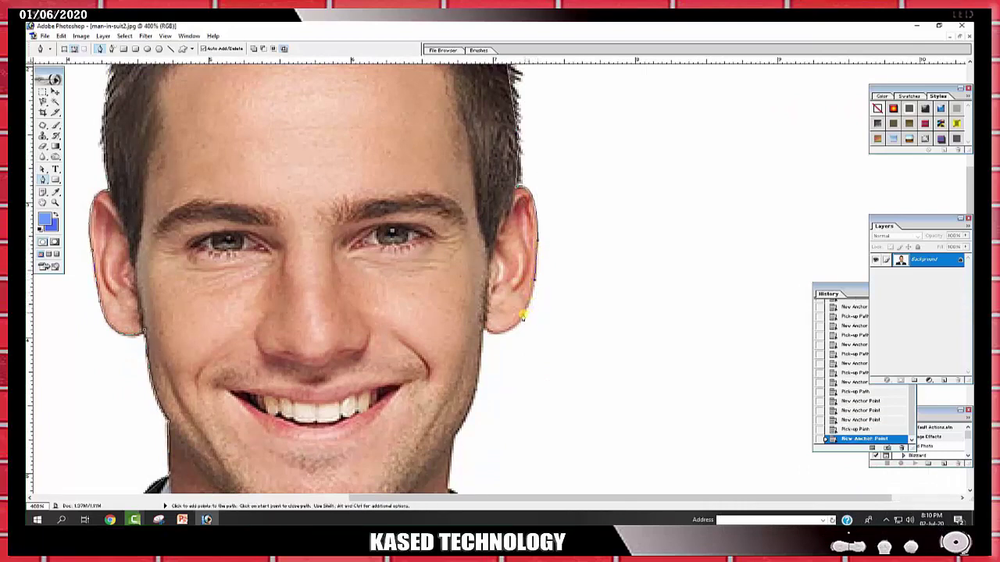
drag(485, 326, 465, 301)
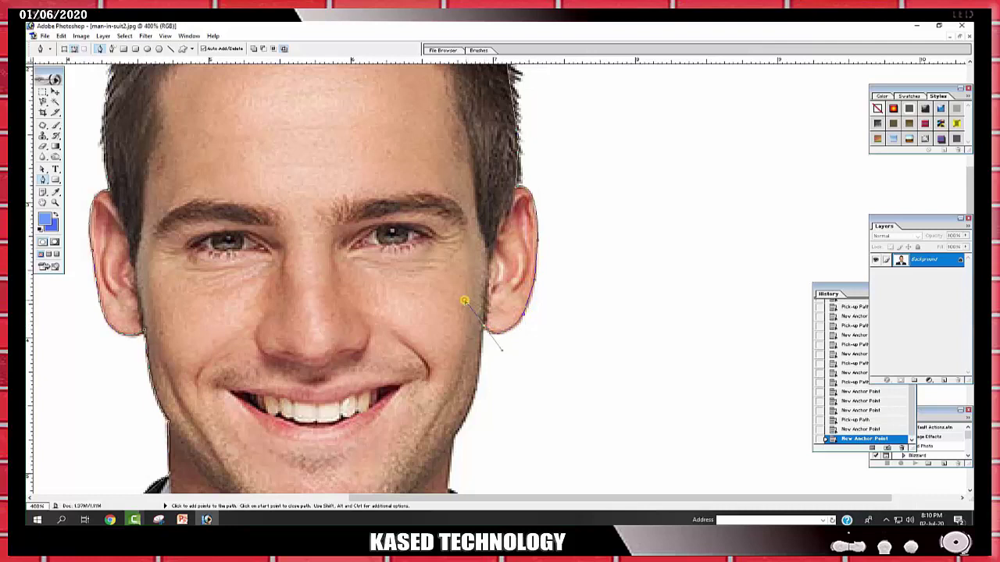
click(485, 326)
Extend the path down the right jawline toward the collar, re-placing a misplaced anchor
scroll(486, 326, down, 3)
click(486, 242)
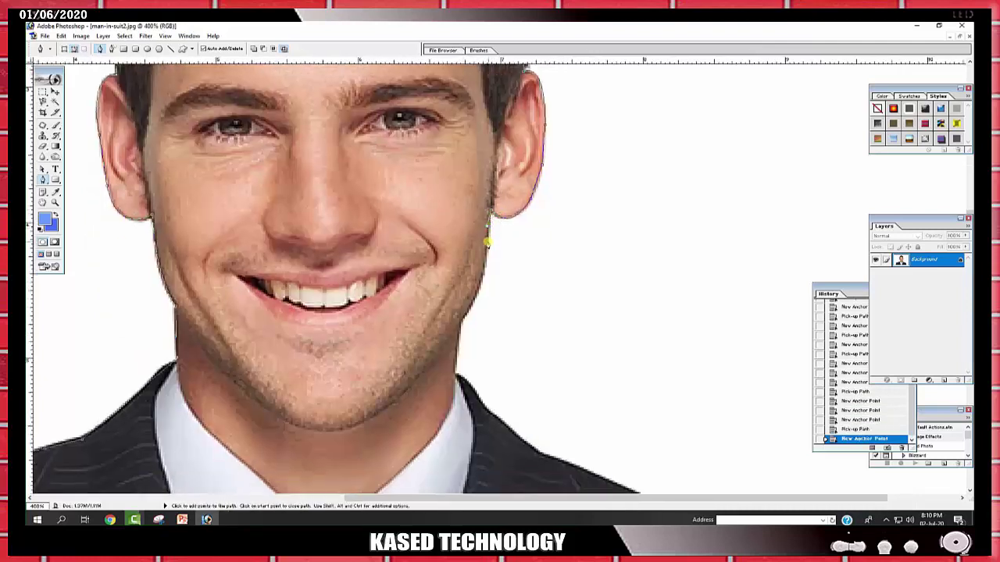
key(ctrl+z)
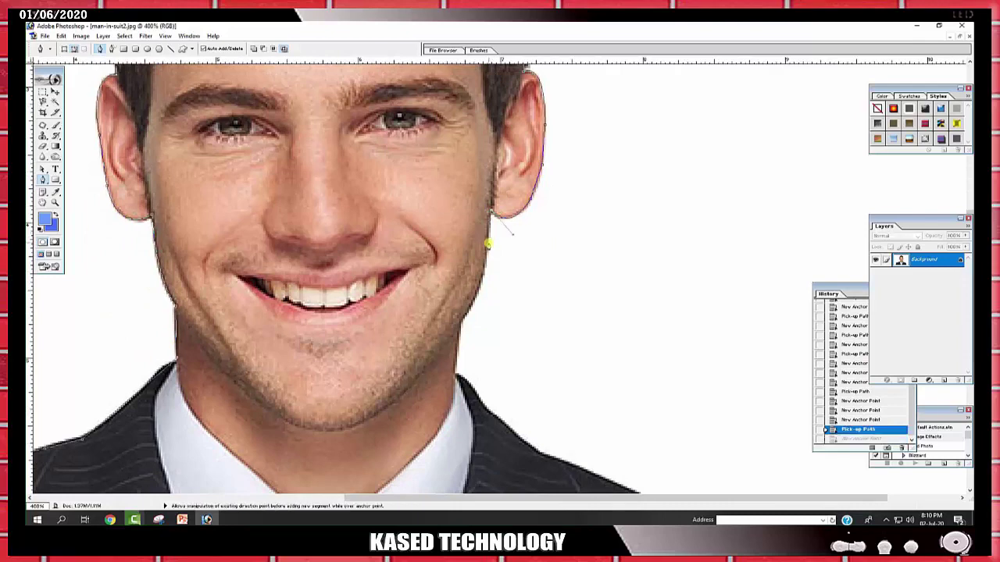
click(487, 243)
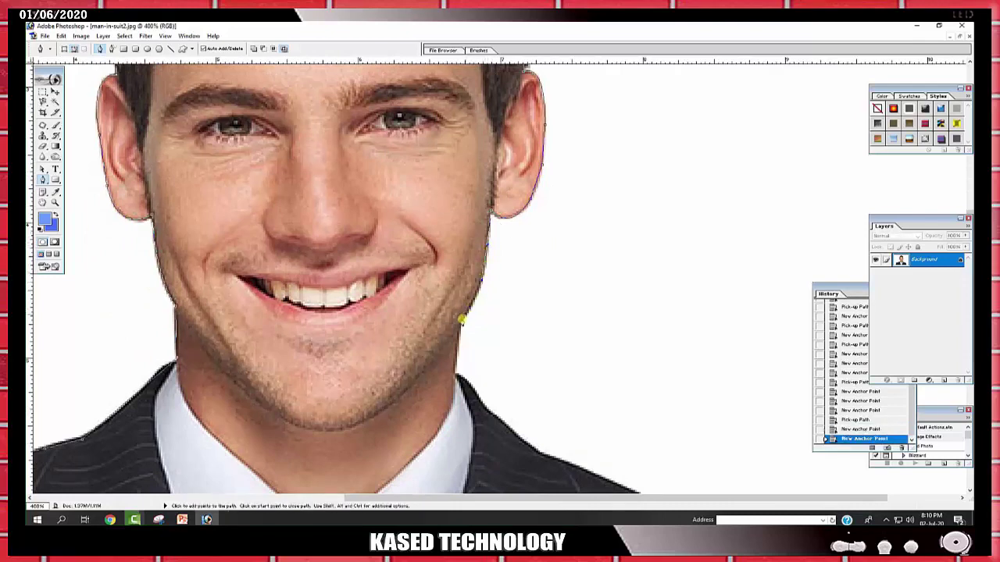
click(456, 329)
click(455, 369)
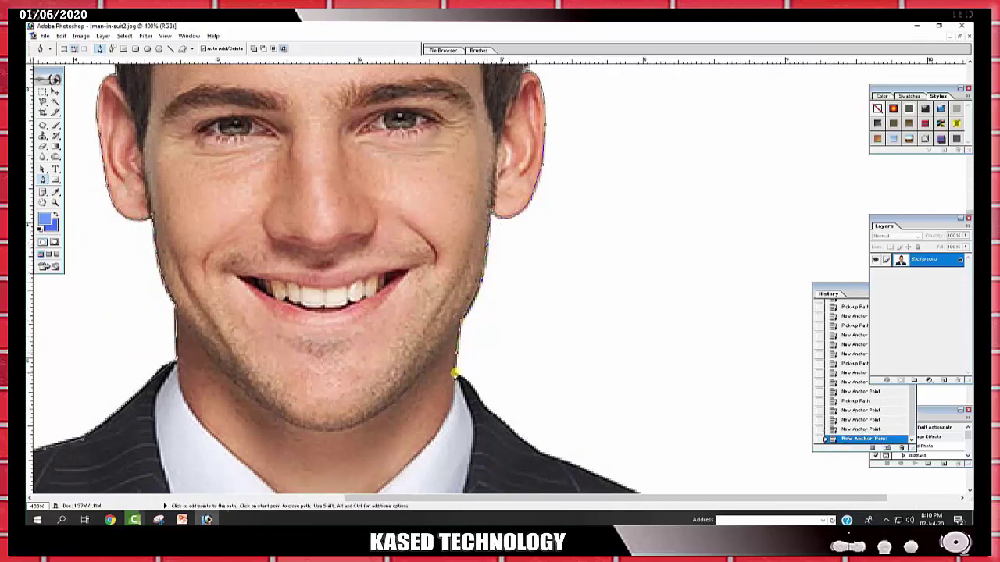
Continue the path from the neck along the right suit shoulder, then zoom out
drag(456, 374, 431, 218)
click(432, 232)
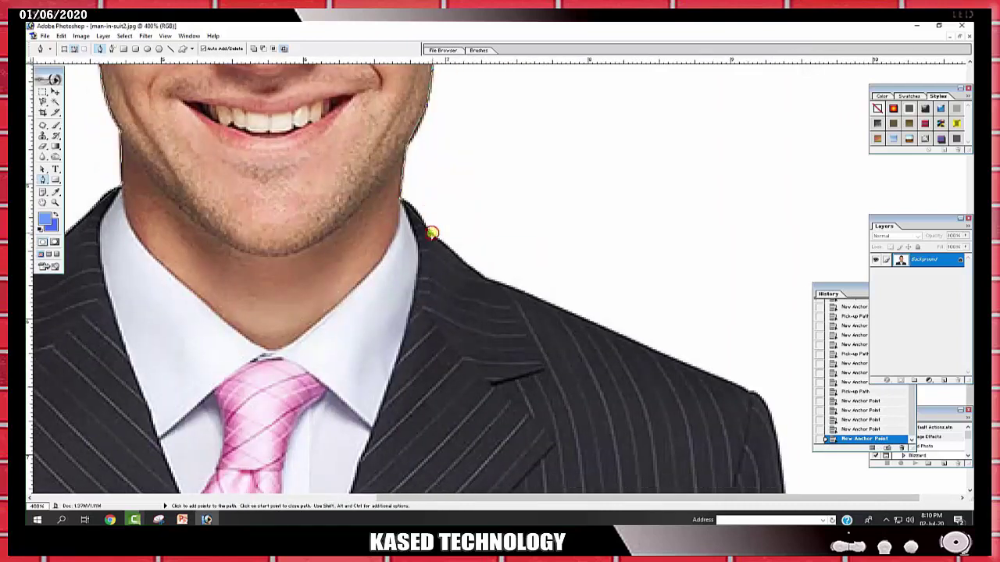
click(453, 262)
click(494, 287)
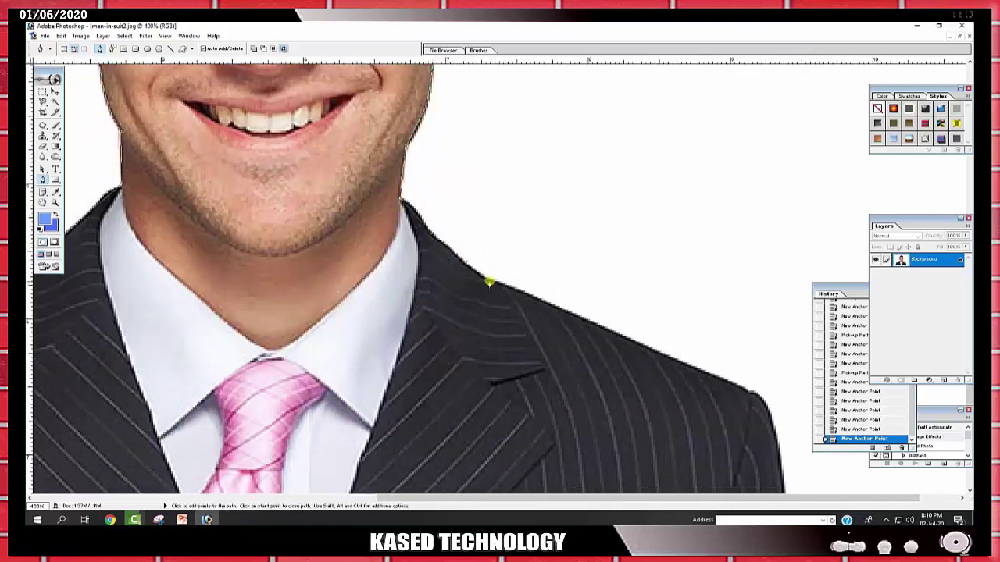
click(643, 346)
click(717, 383)
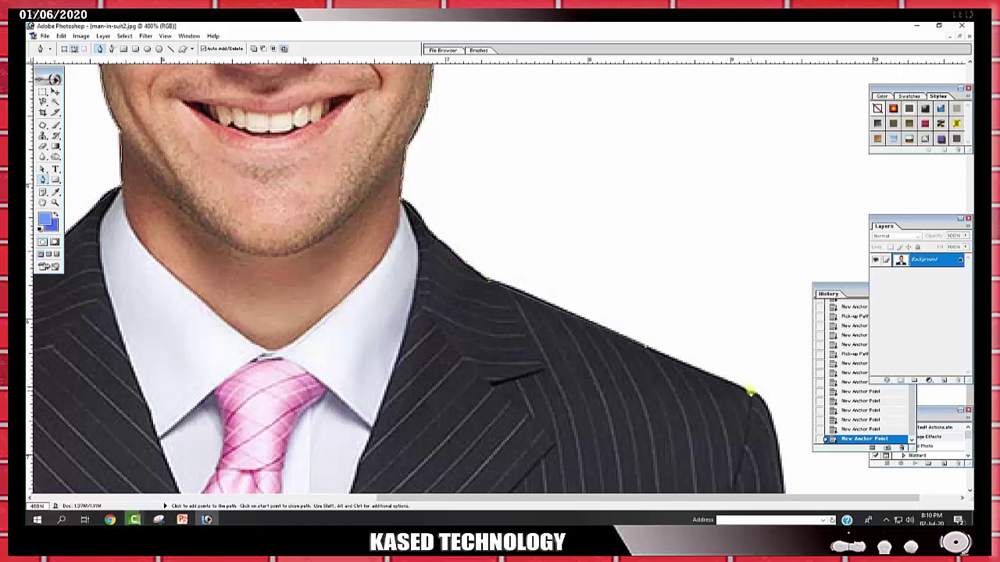
alt+click(747, 392)
alt+click(747, 392)
At 66.7% zoom, discard the stray path and anchor the outline at the image's bottom-right corner
alt+click(746, 392)
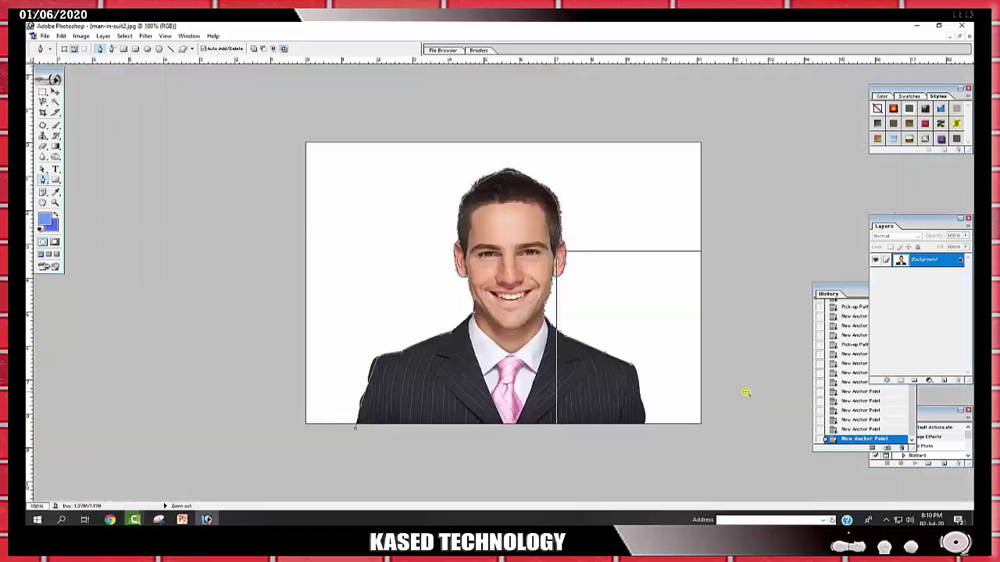
alt+click(746, 392)
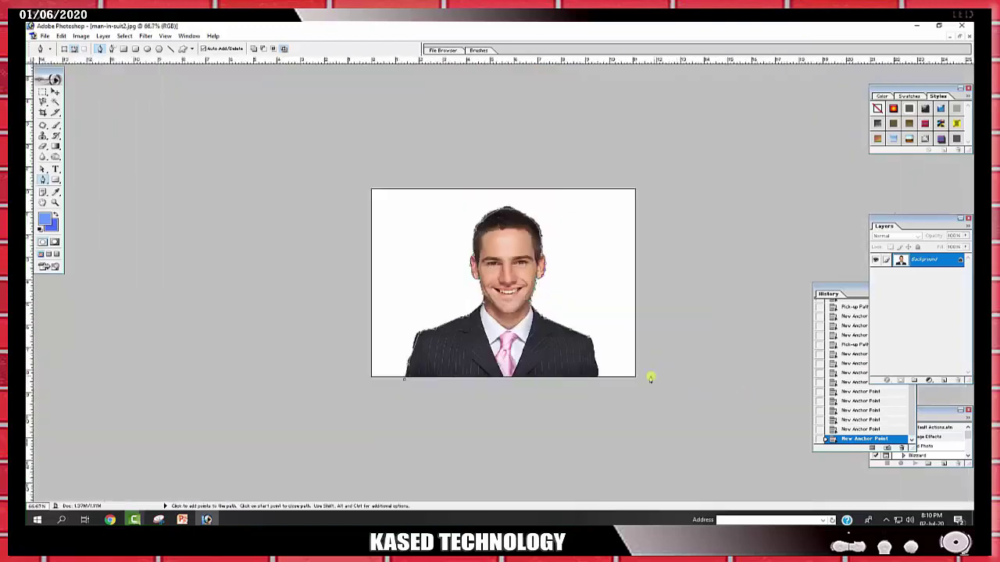
click(599, 380)
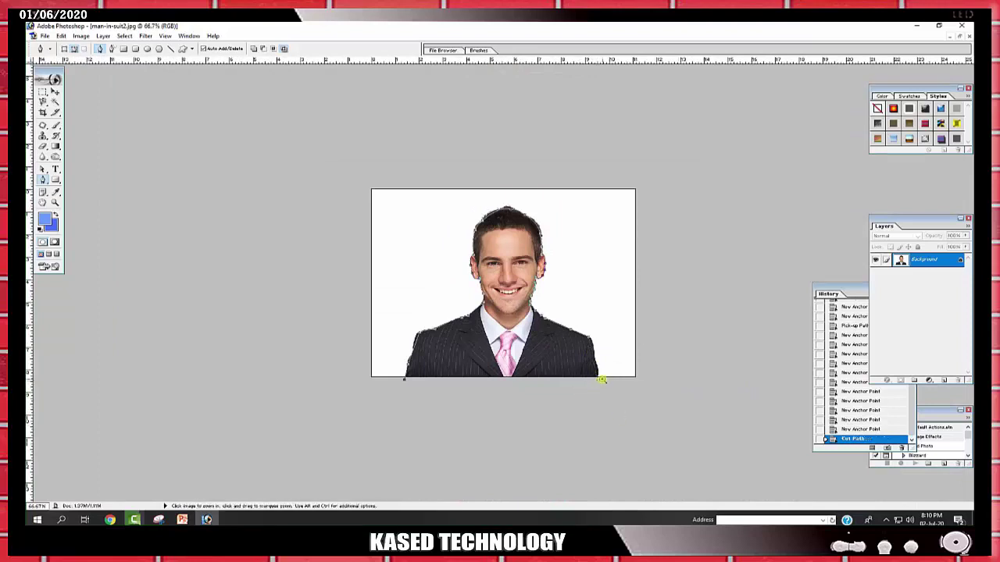
click(592, 373)
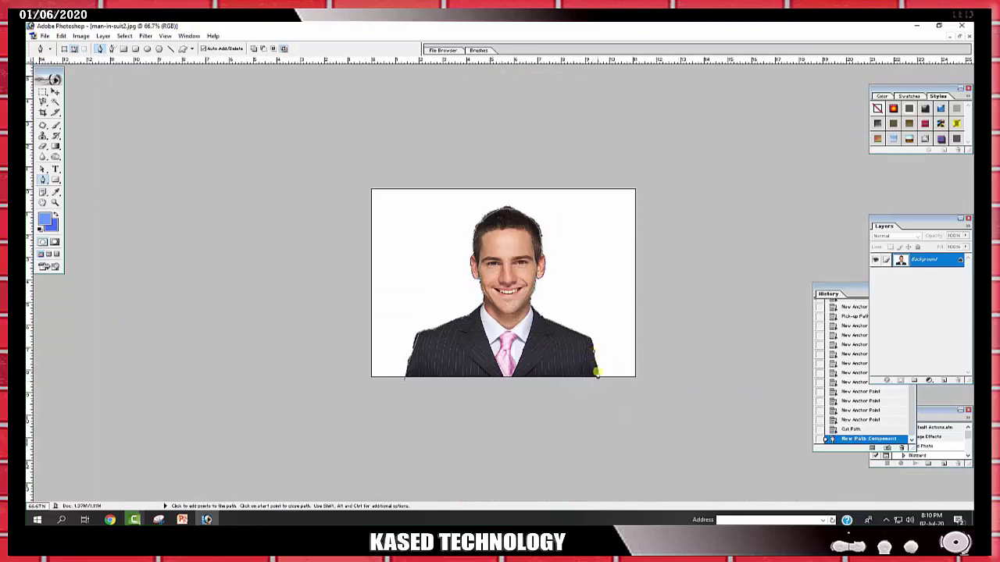
key(ctrl+alt+x)
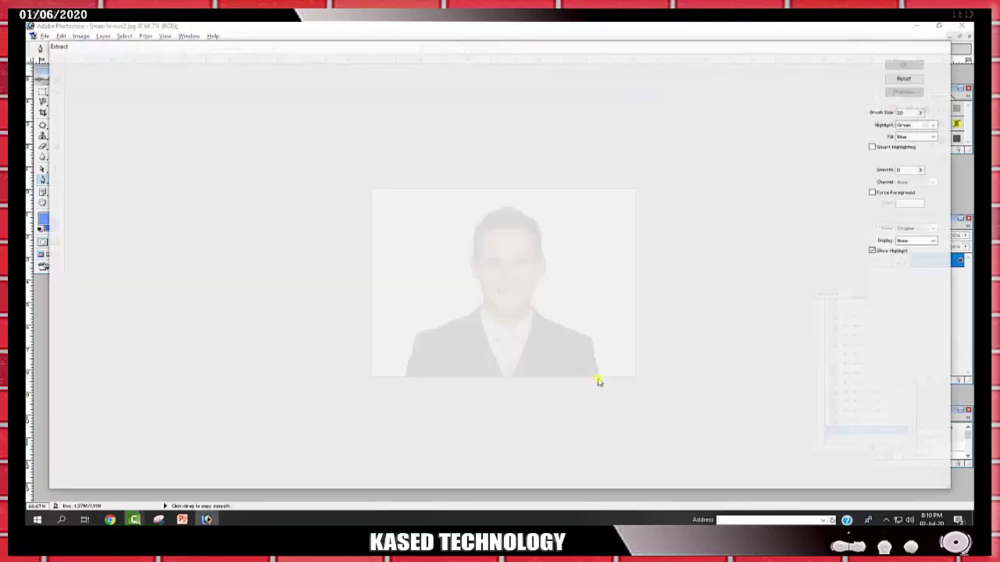
key(Escape)
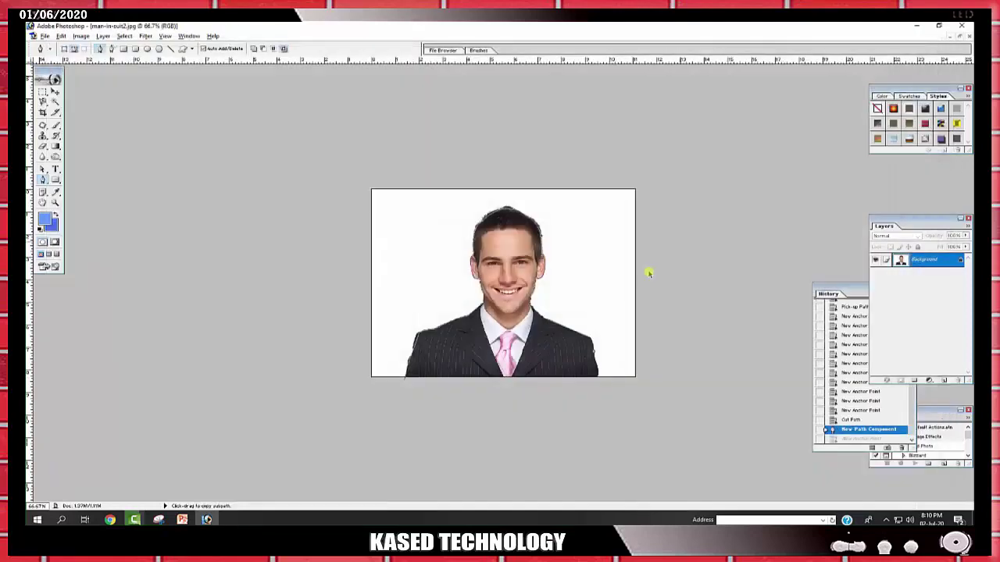
key(ctrl+alt+z)
key(ctrl+alt+z)
key(ctrl+alt+z)
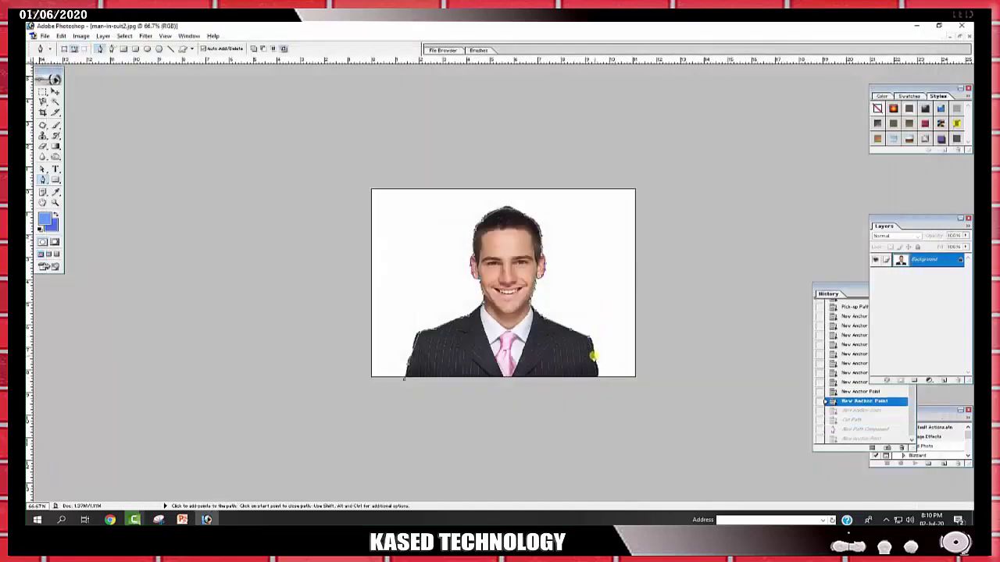
click(597, 381)
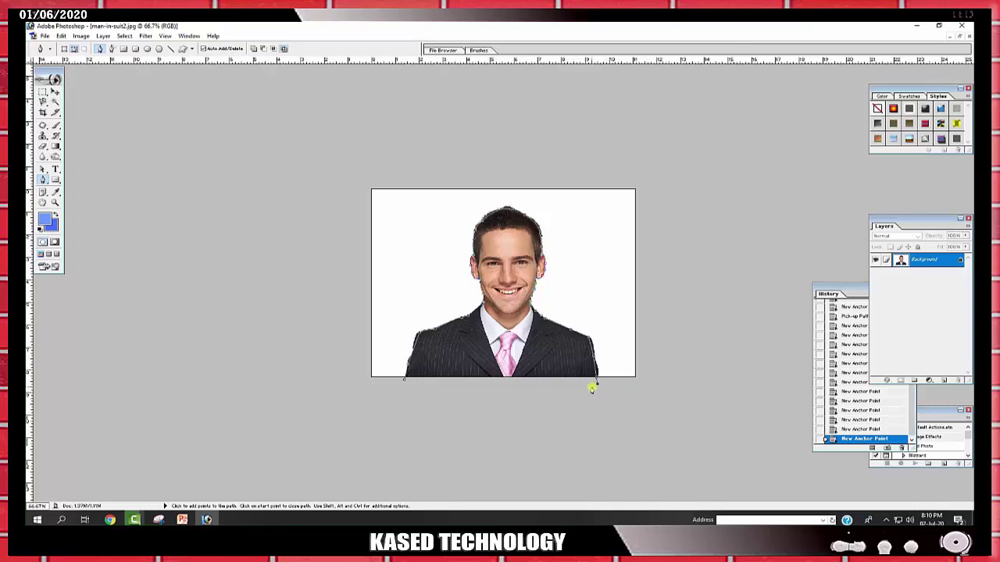
Route the path outside the canvas back to its start point, then load it as a selection
click(680, 424)
click(744, 100)
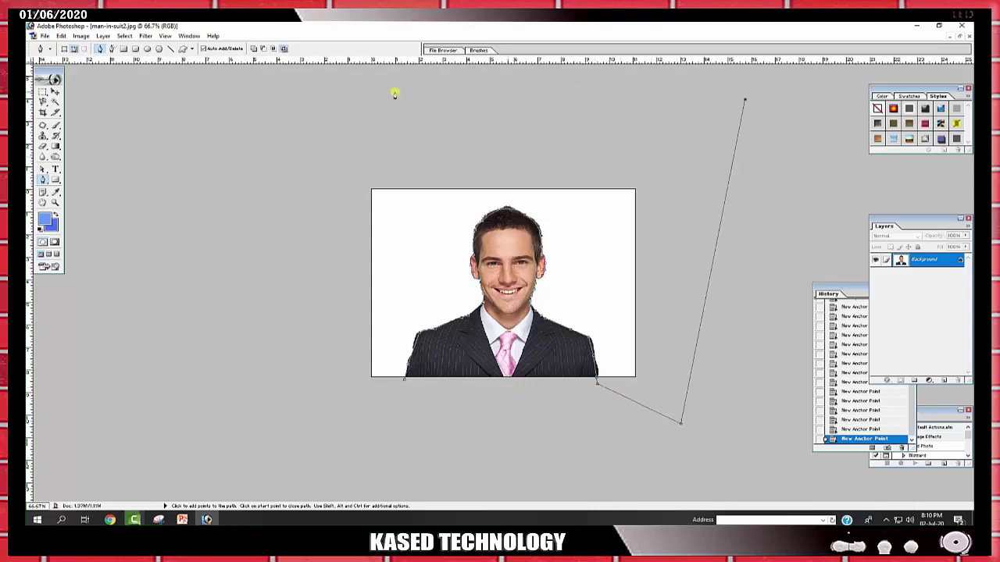
drag(212, 156, 214, 172)
drag(350, 429, 376, 431)
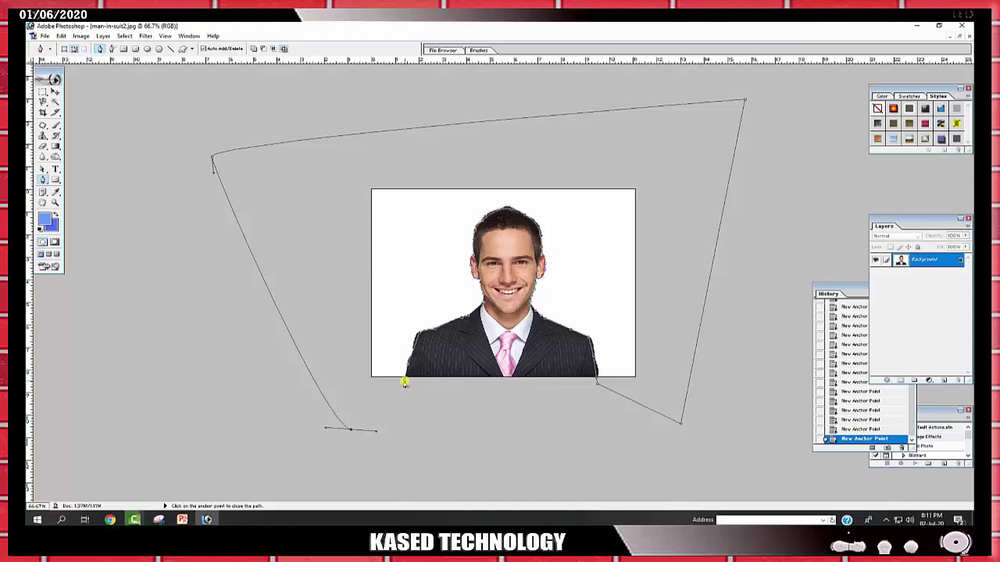
click(404, 380)
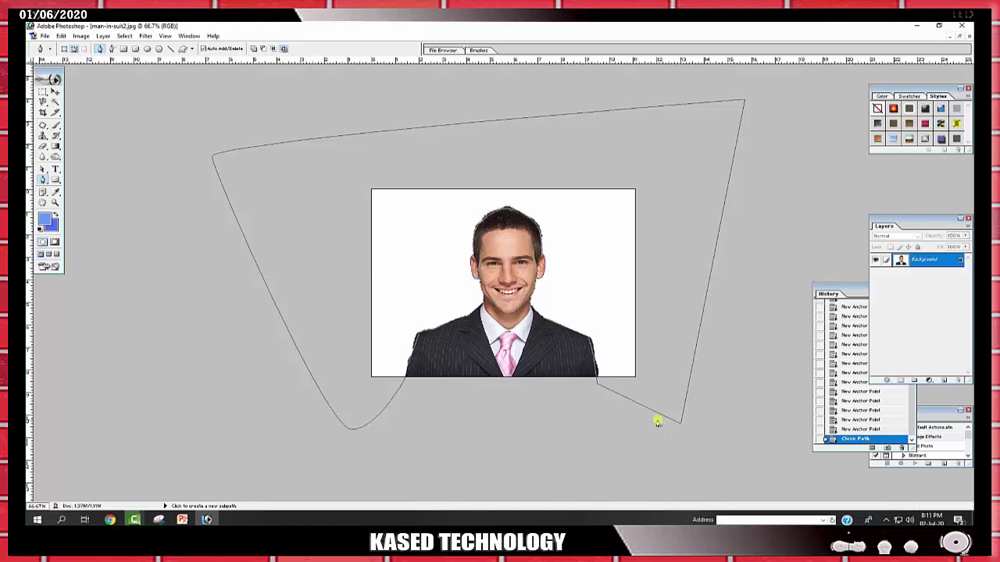
click(658, 421)
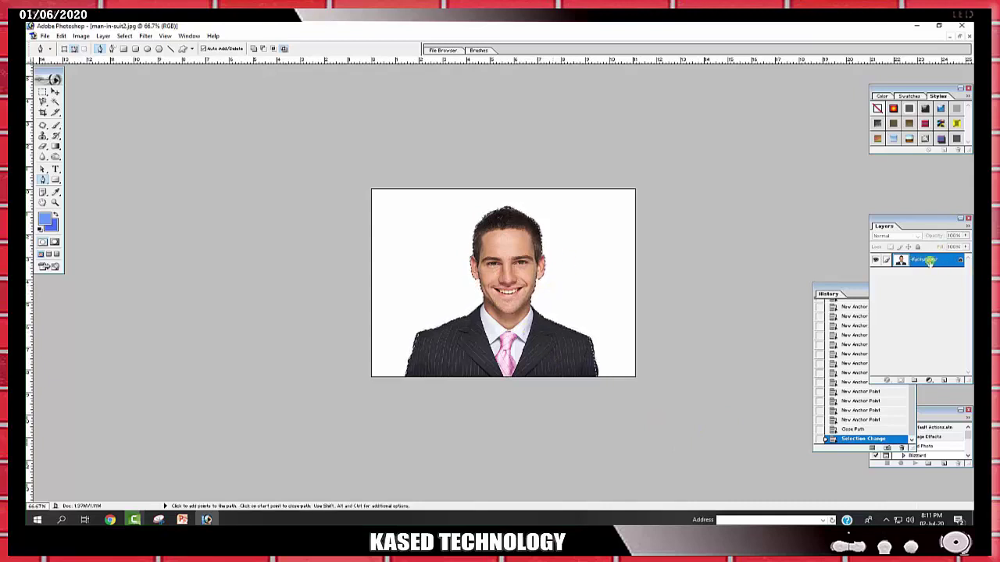
Convert the Background to Layer 0, delete the white backdrop, deselect, and restore the document window
double_click(941, 261)
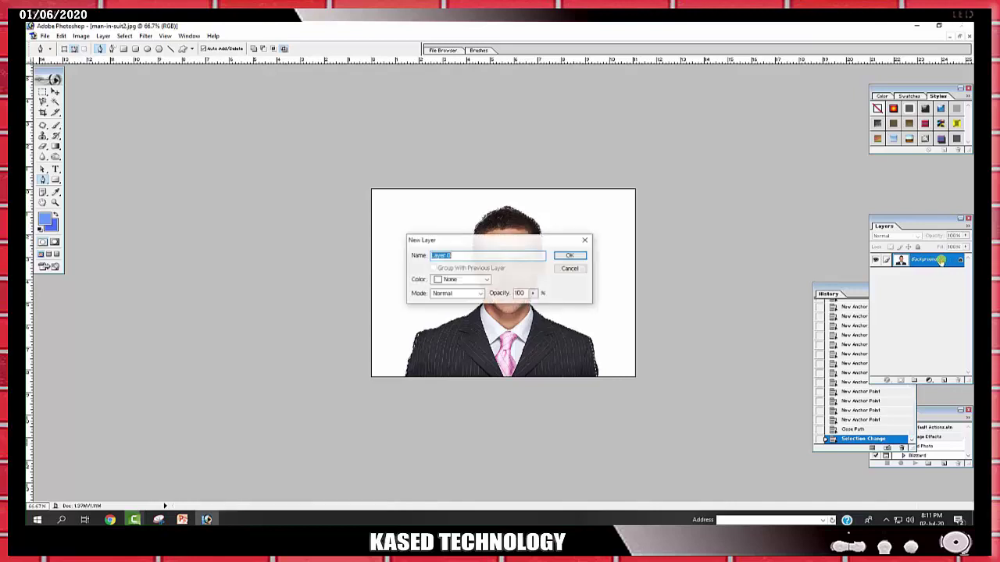
drag(542, 235, 644, 194)
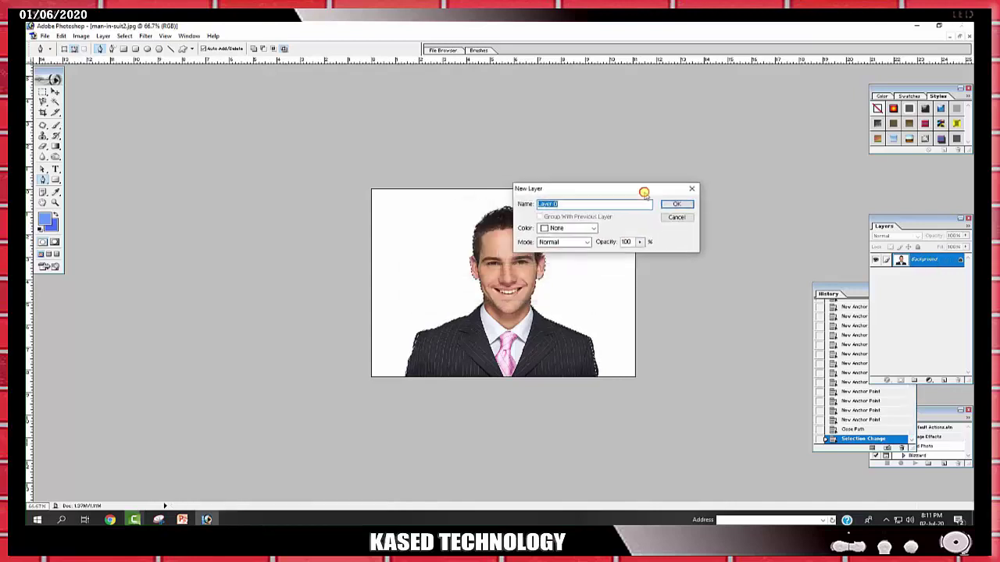
click(677, 205)
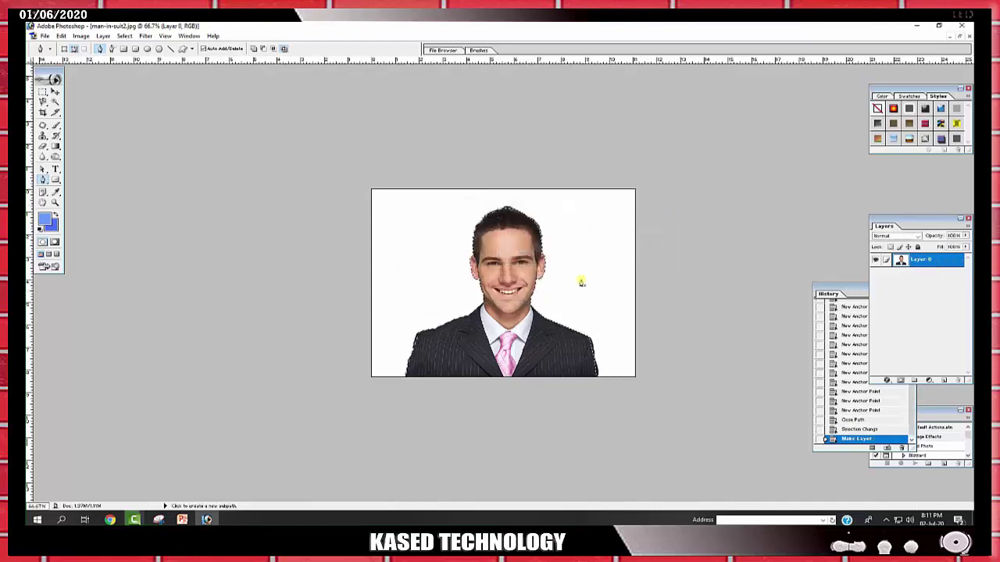
key(Delete)
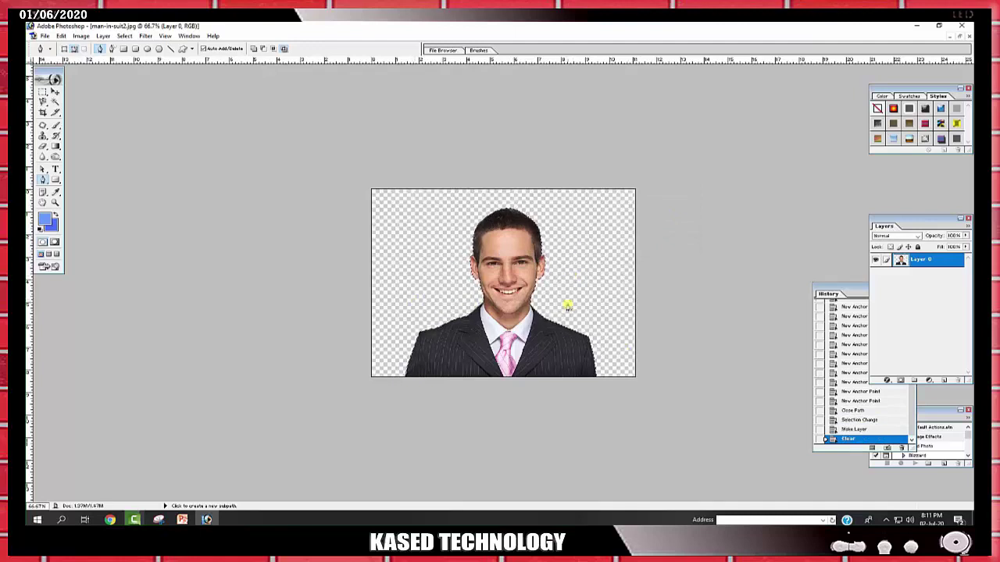
key(ctrl+d)
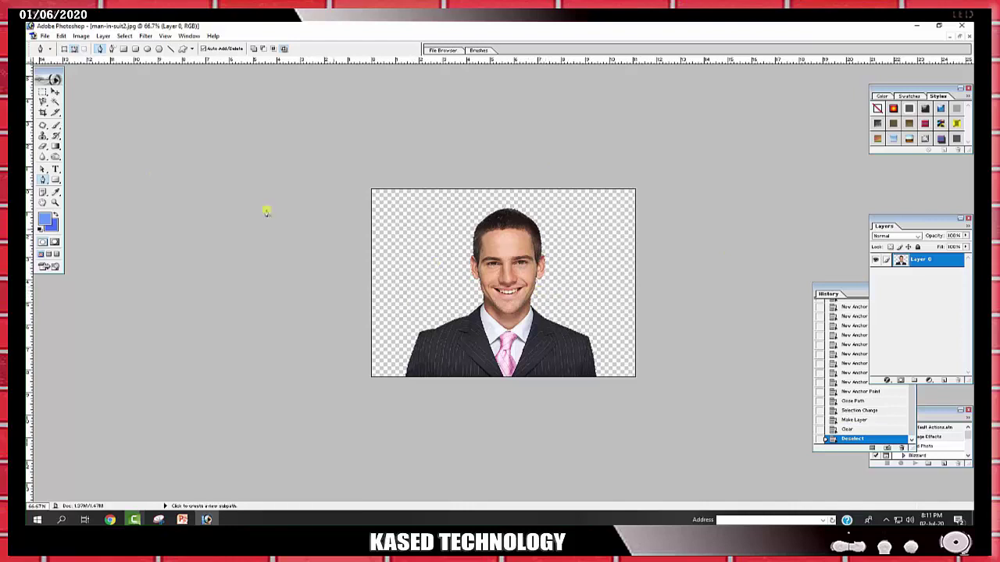
click(55, 92)
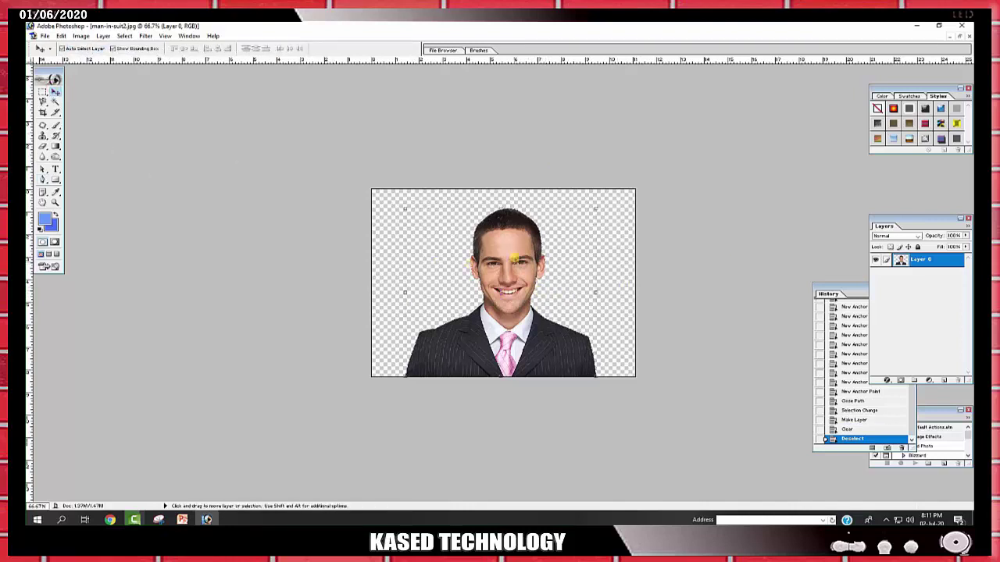
click(962, 36)
Open the bottlenose dolphin photo, accepting the colour profile warning
double_click(609, 255)
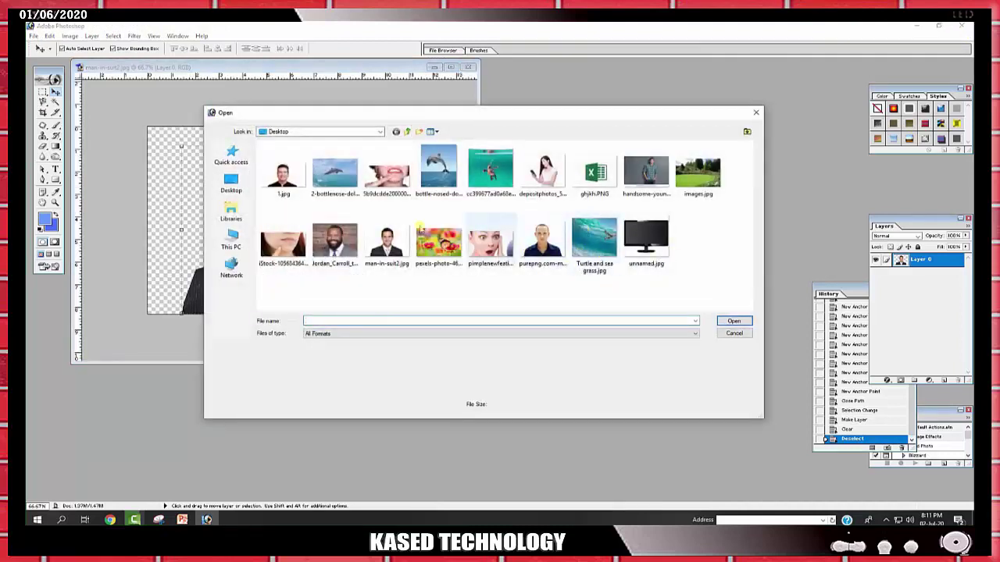
double_click(330, 182)
click(534, 327)
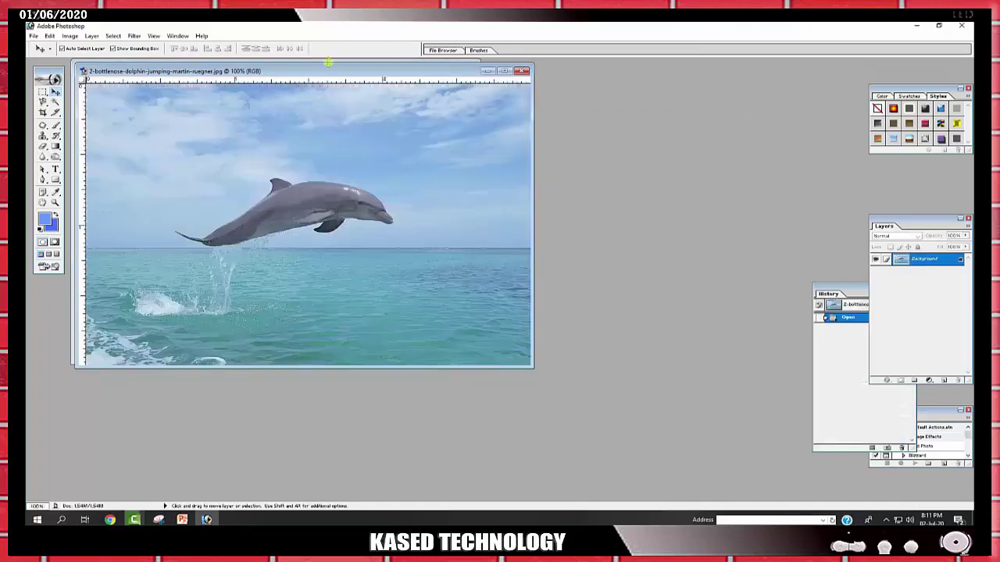
Copy the dolphin image into man-in-suit2.jpg to fill the canvas, placing Layer 1 below Layer 0
drag(329, 71, 633, 128)
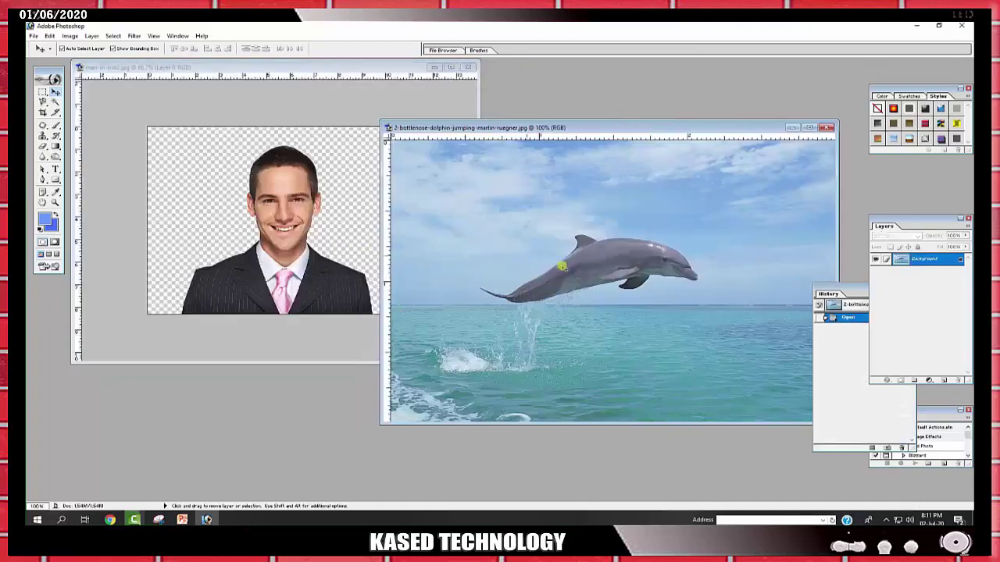
drag(662, 292, 296, 227)
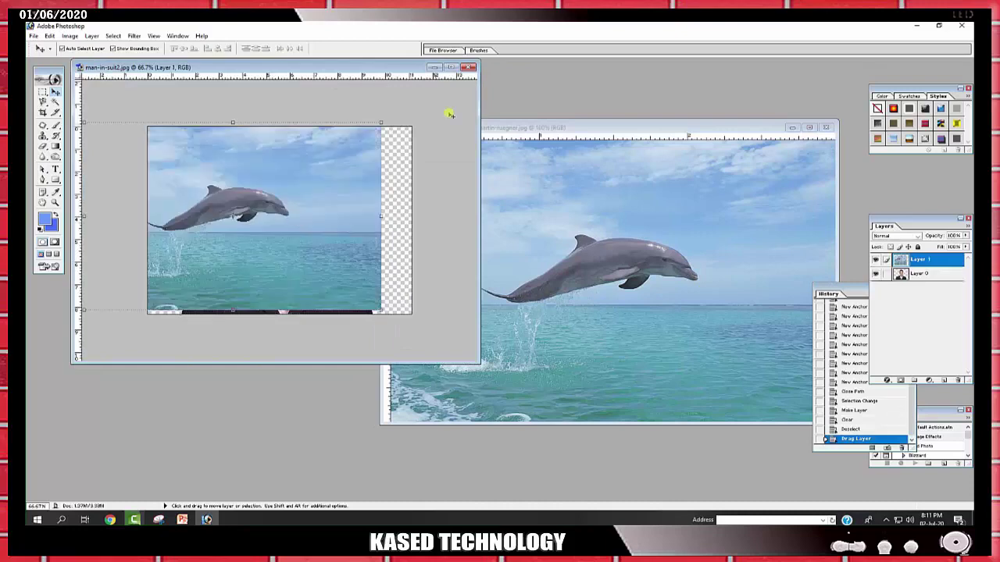
click(449, 68)
mouse_move(413, 235)
mouse_down()
mouse_move(466, 258)
mouse_move(456, 261)
mouse_up()
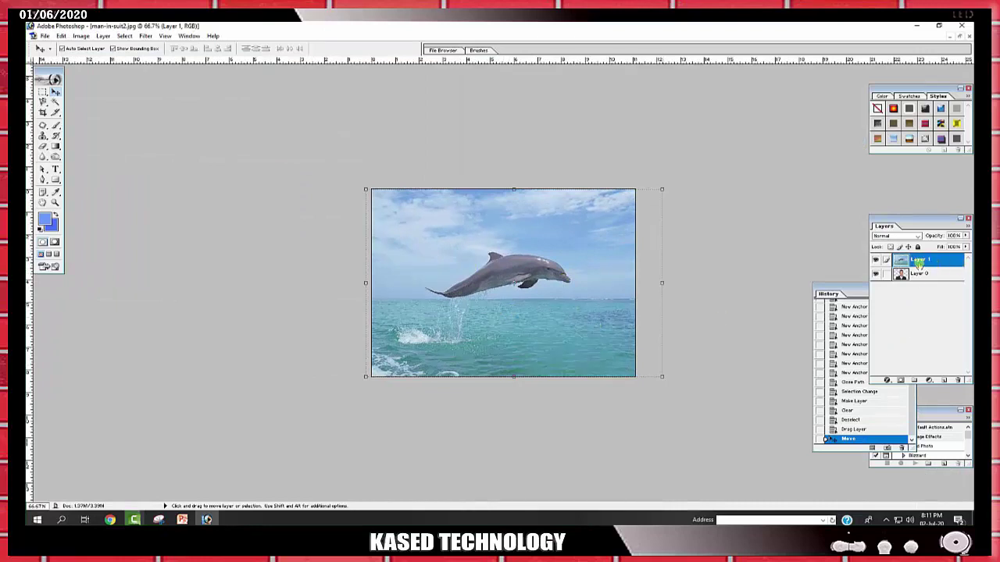
drag(919, 261, 920, 279)
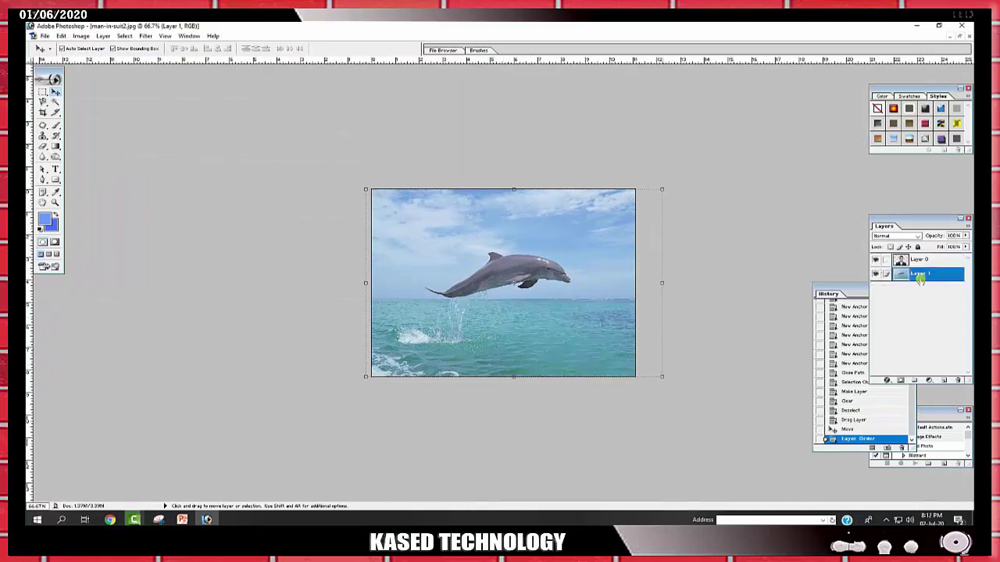
click(522, 271)
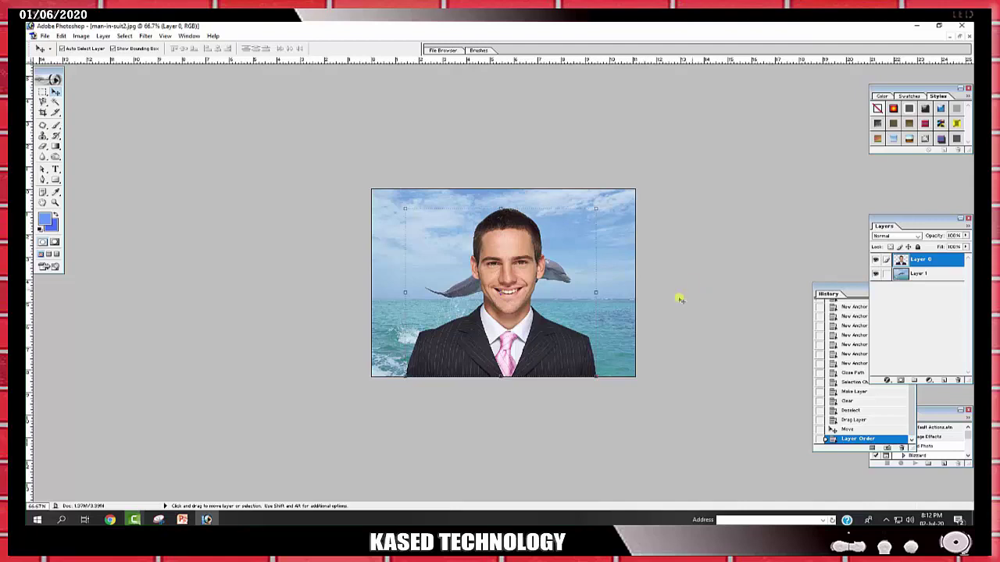
key(h)
key(ctrl+plus)
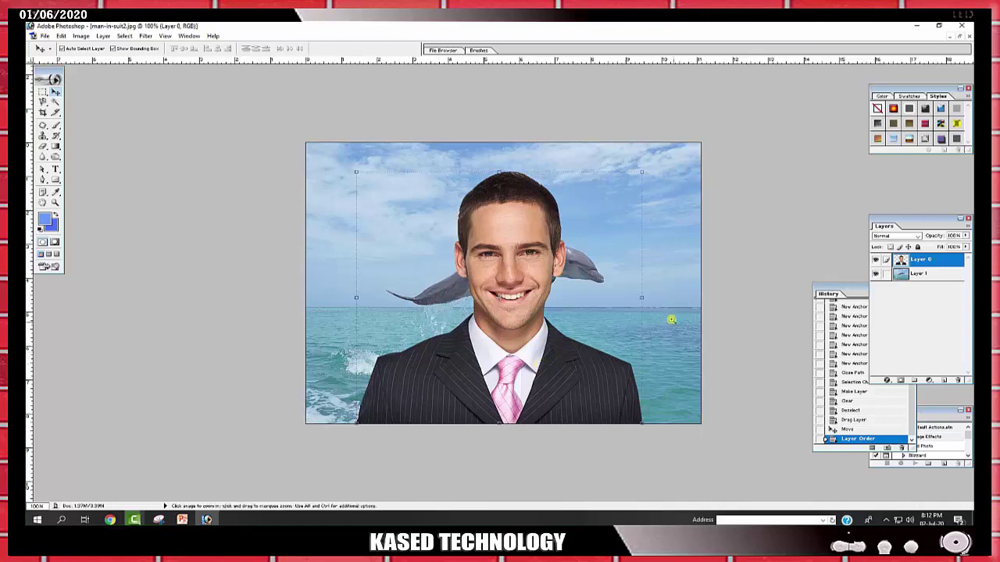
key(ctrl+plus)
key(ctrl+minus)
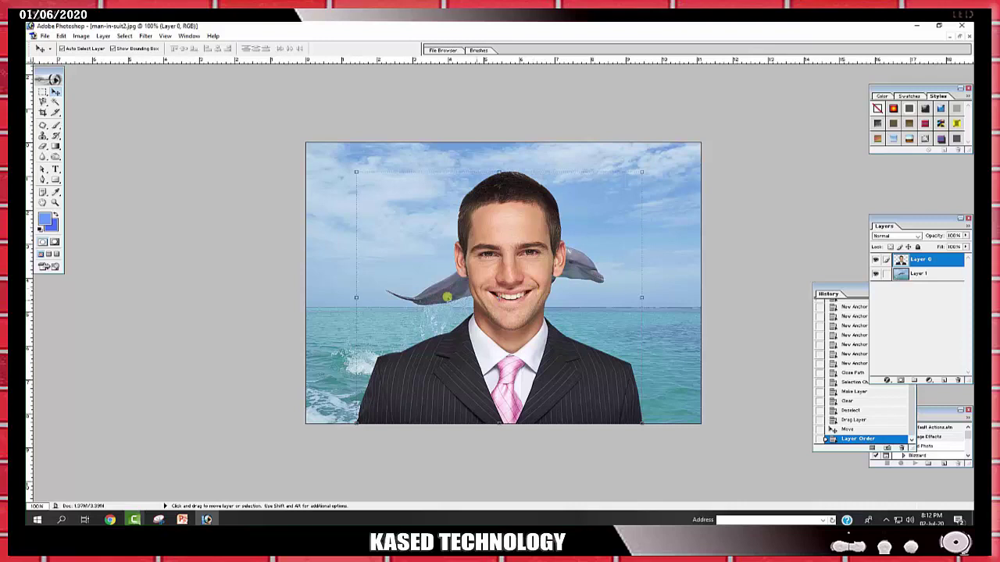
key(ctrl+minus)
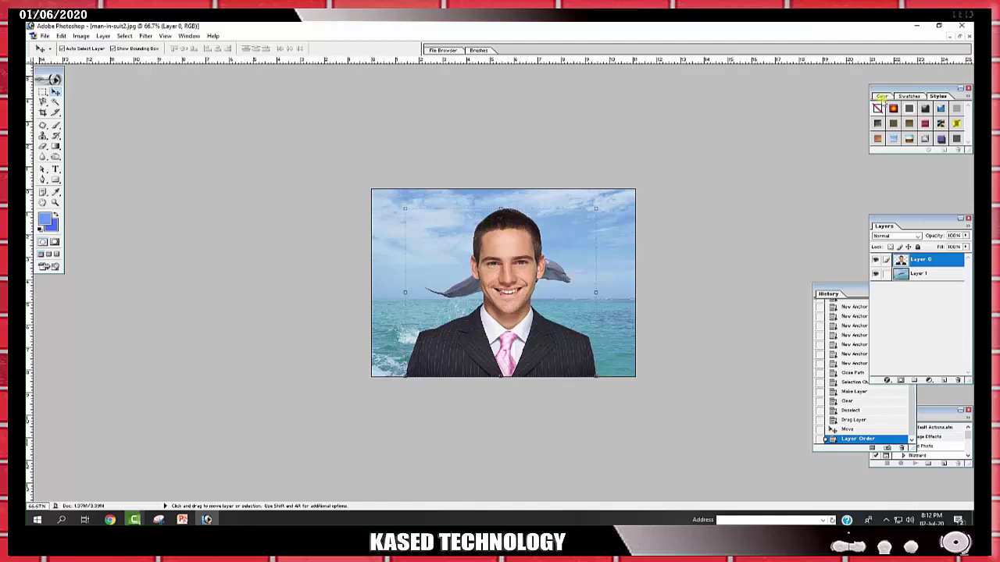
Create a new blank A4 document and maximise its window
key(ctrl+n)
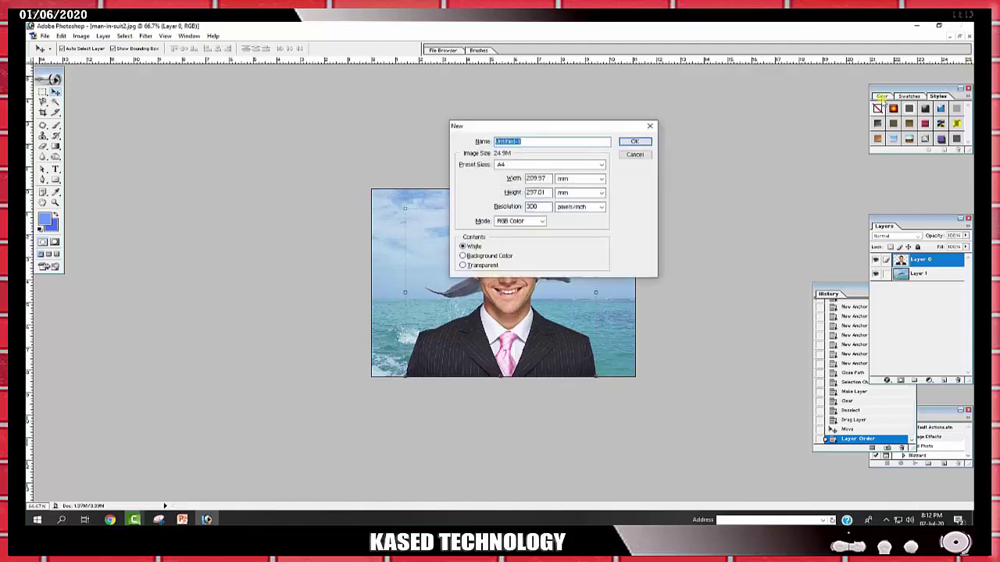
key(Return)
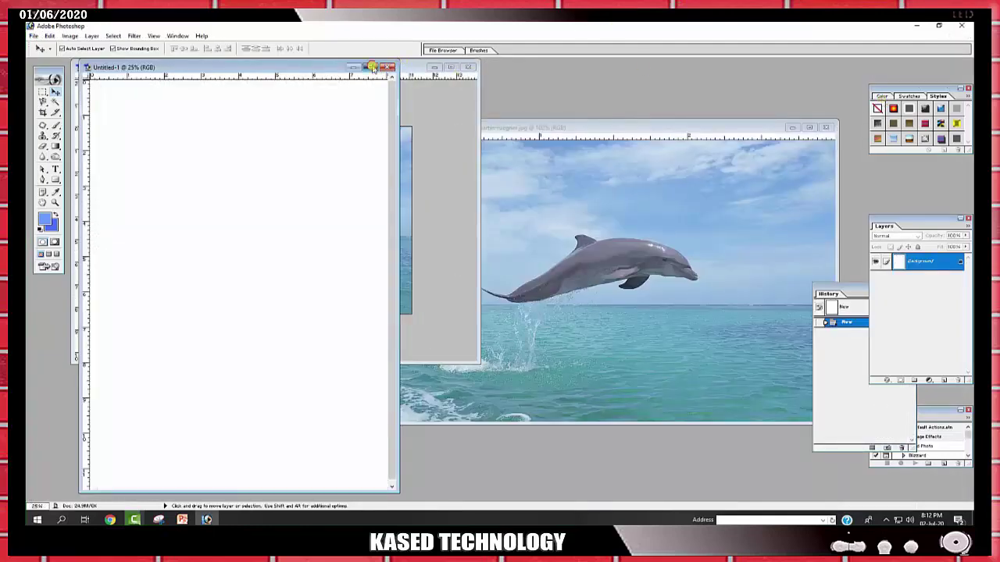
click(372, 68)
Draw a closed teardrop path near the page centre with the Pen tool and convert it to a selection
click(43, 181)
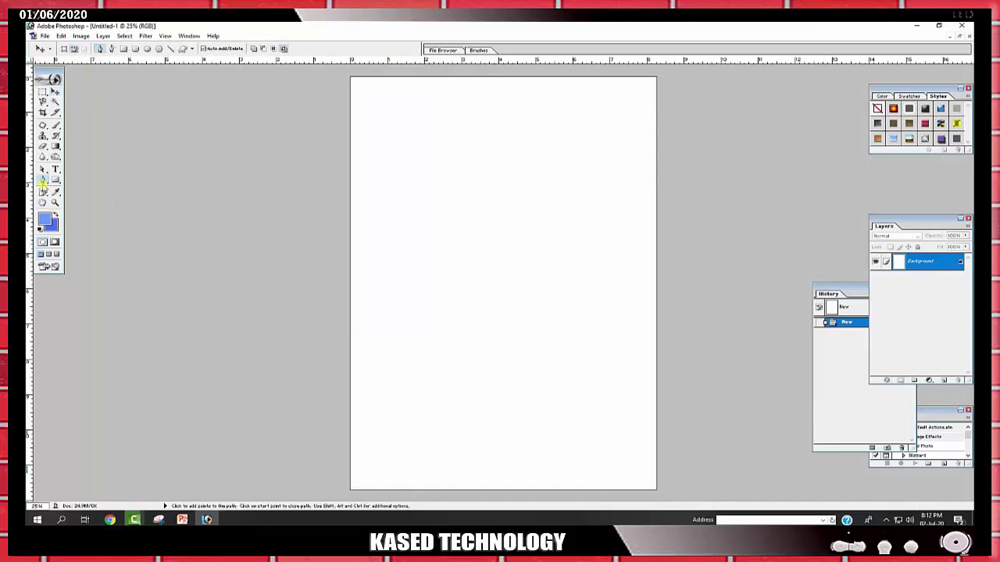
ctrl+click(600, 247)
ctrl+alt+click(488, 236)
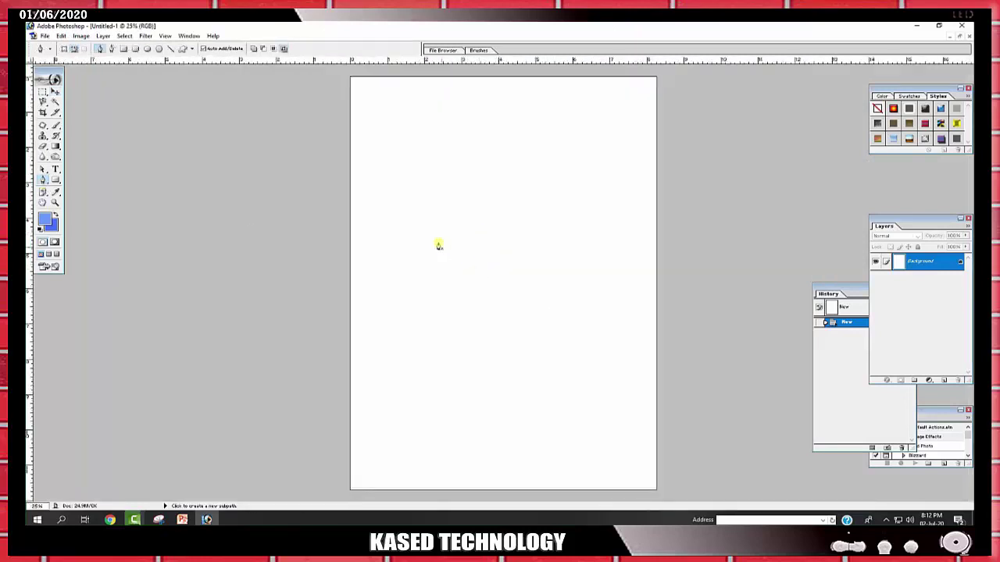
click(472, 200)
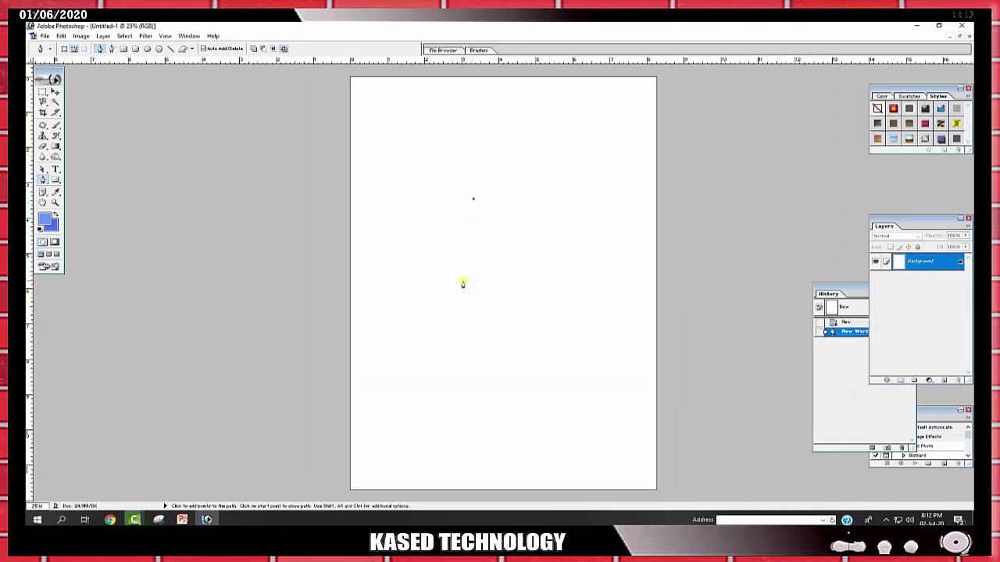
drag(471, 277, 515, 271)
click(471, 278)
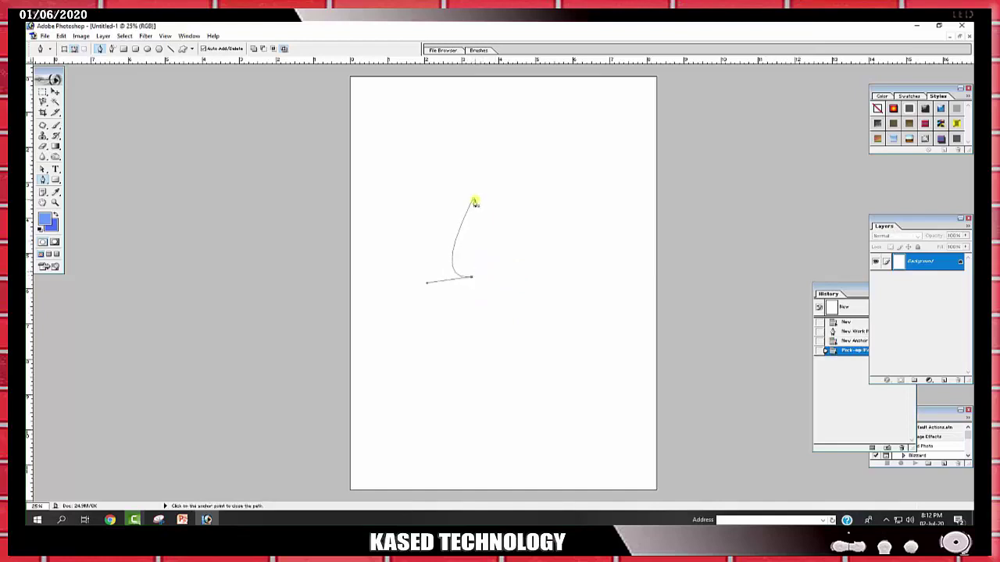
mouse_move(474, 201)
mouse_down()
mouse_move(442, 100)
mouse_move(435, 110)
mouse_up()
drag(434, 107, 433, 106)
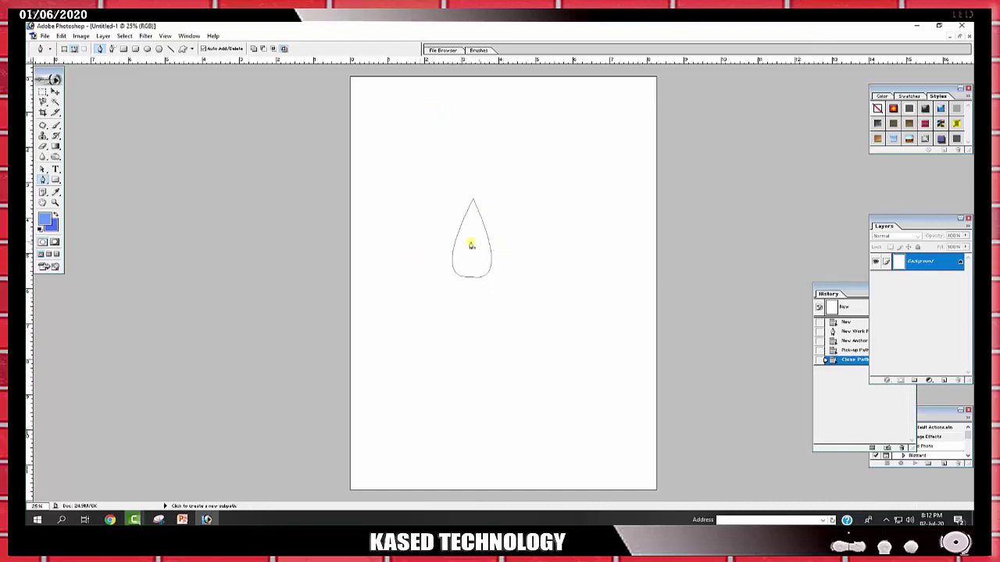
key(ctrl+Return)
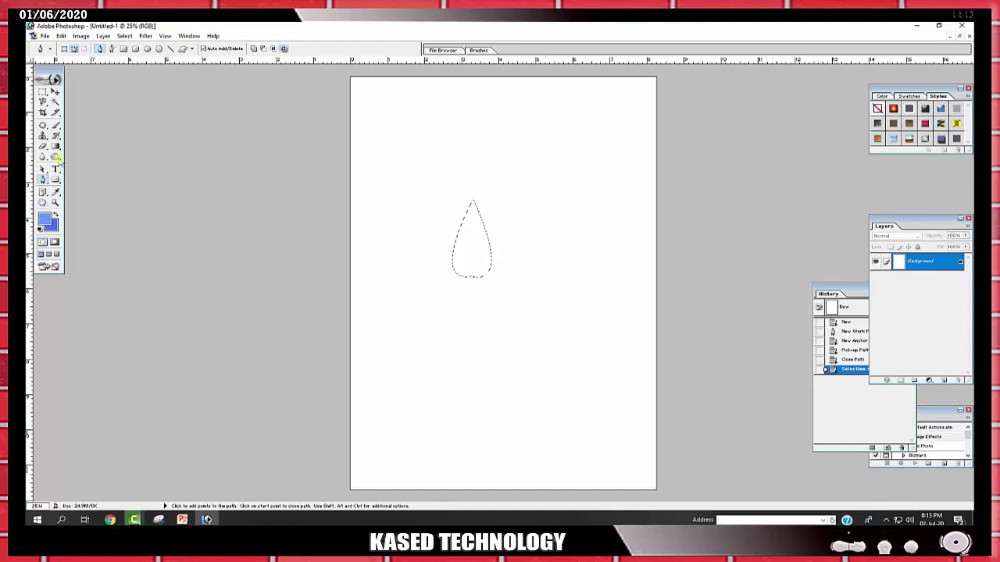
click(55, 146)
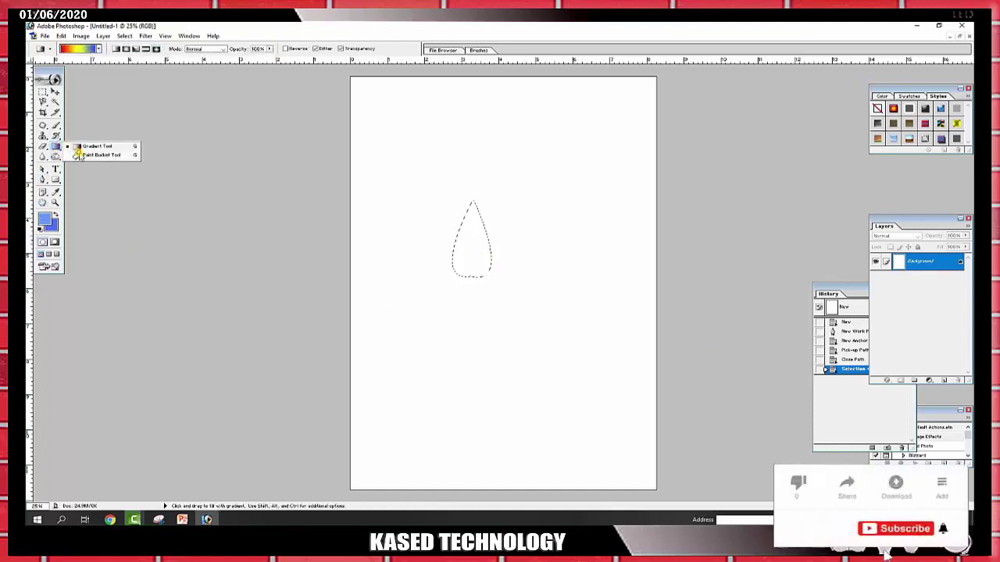
Set the foreground to bright green, paint-bucket fill the teardrop, then deselect
click(79, 154)
click(44, 221)
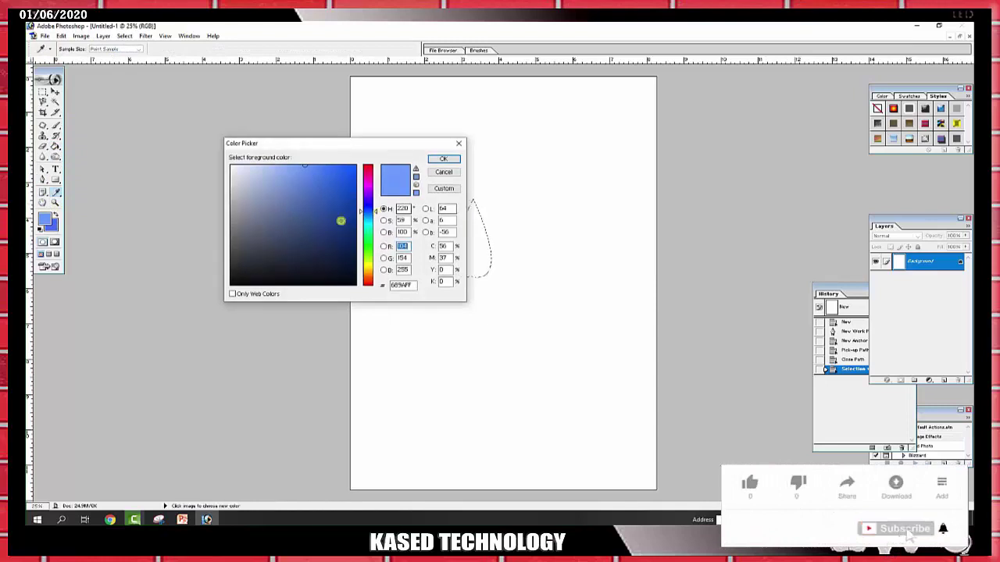
click(367, 250)
click(347, 166)
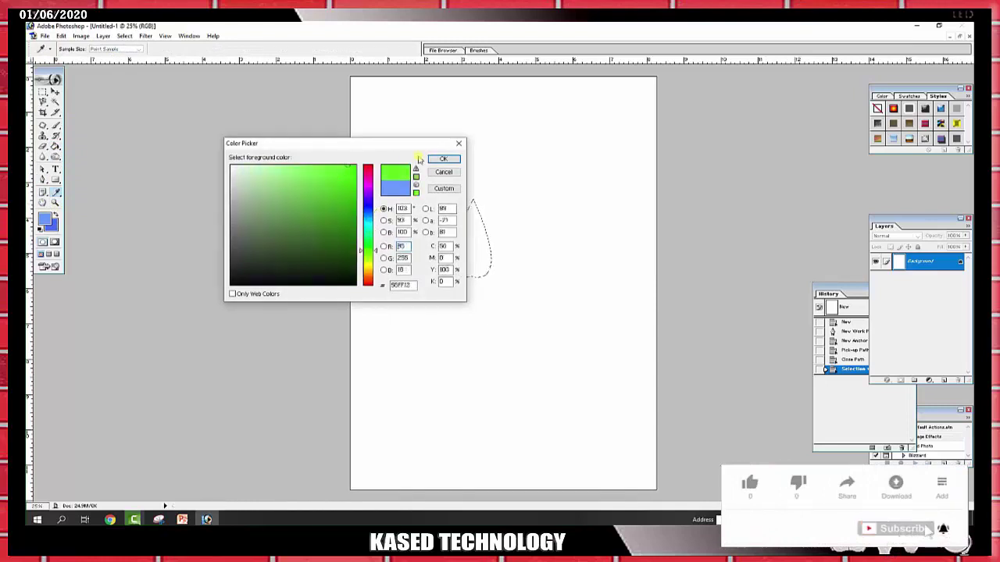
click(443, 159)
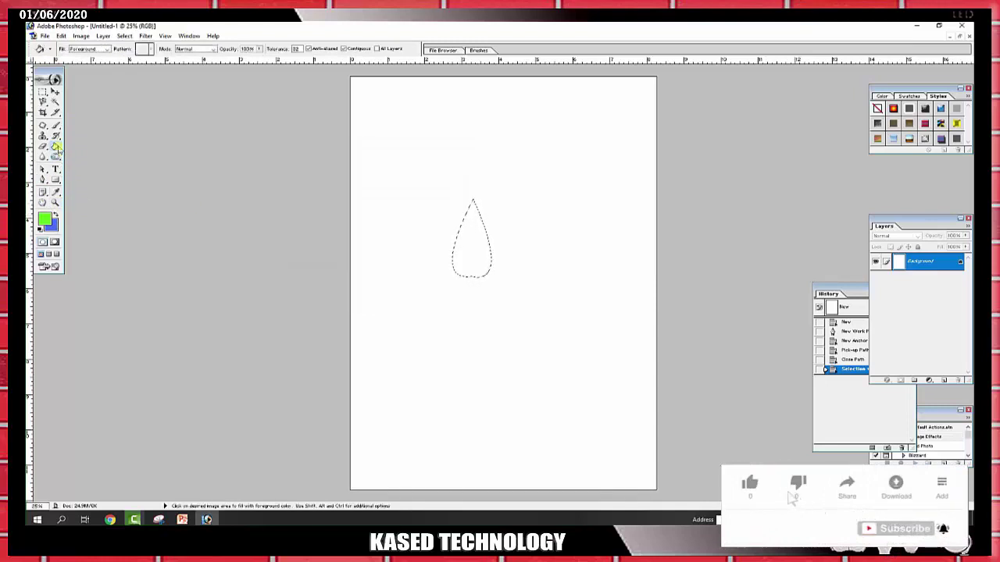
click(471, 217)
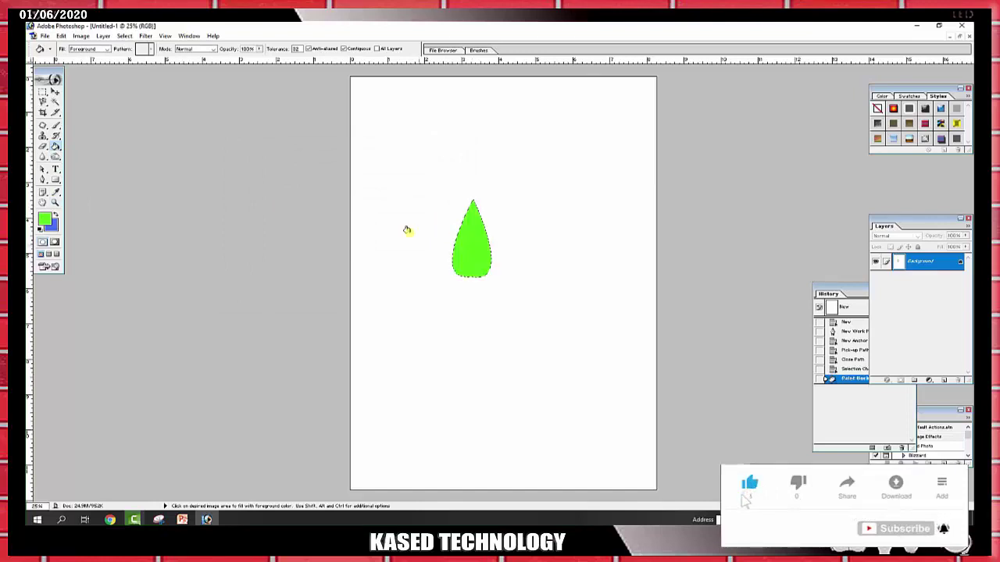
key(ctrl+d)
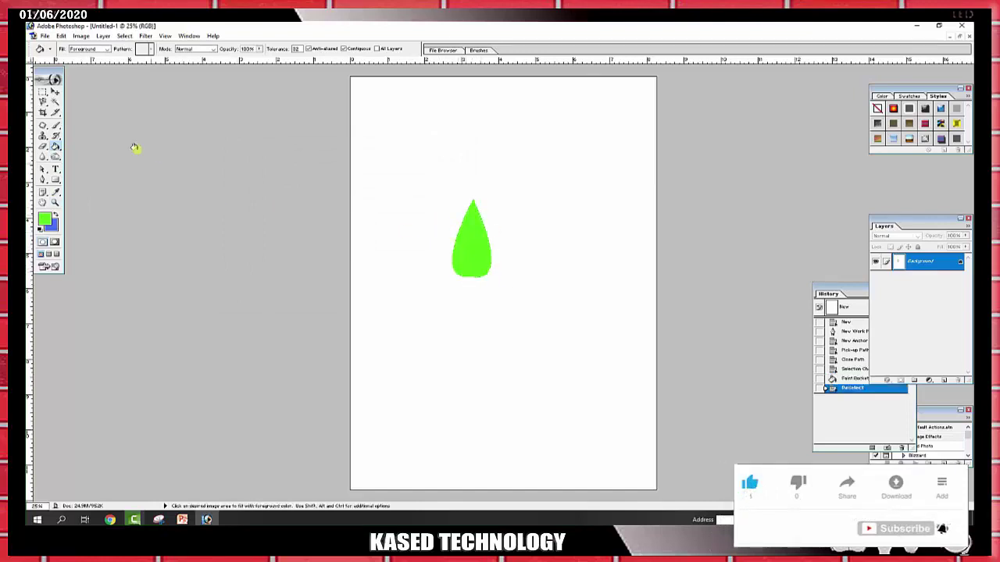
click(54, 91)
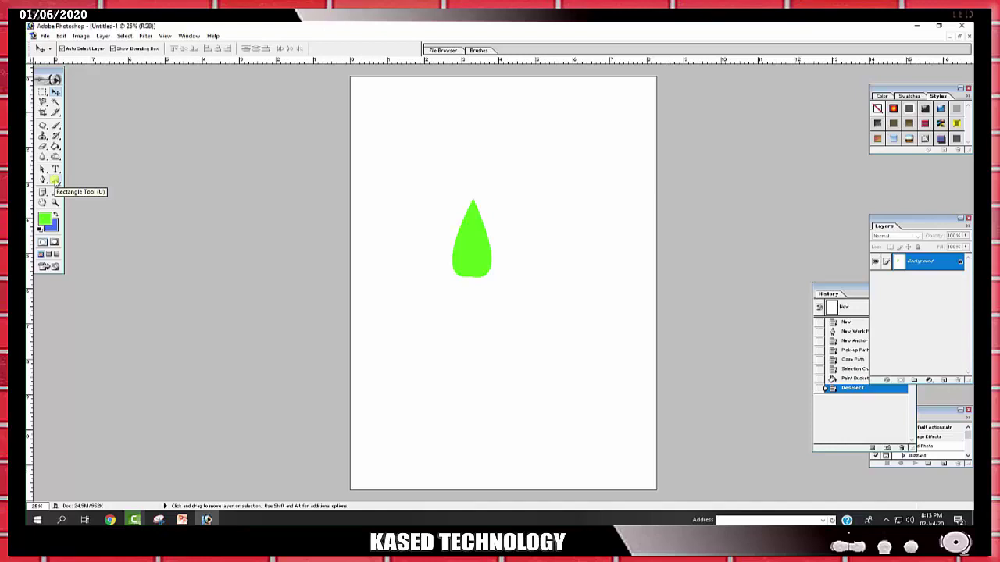
Draw a green rectangle shape layer near the top of the page
click(54, 179)
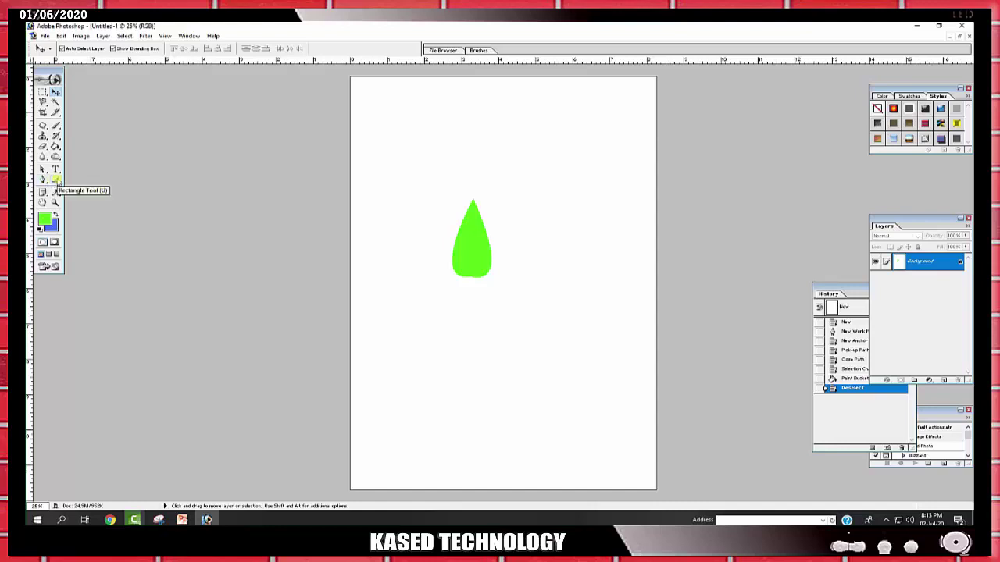
click(55, 181)
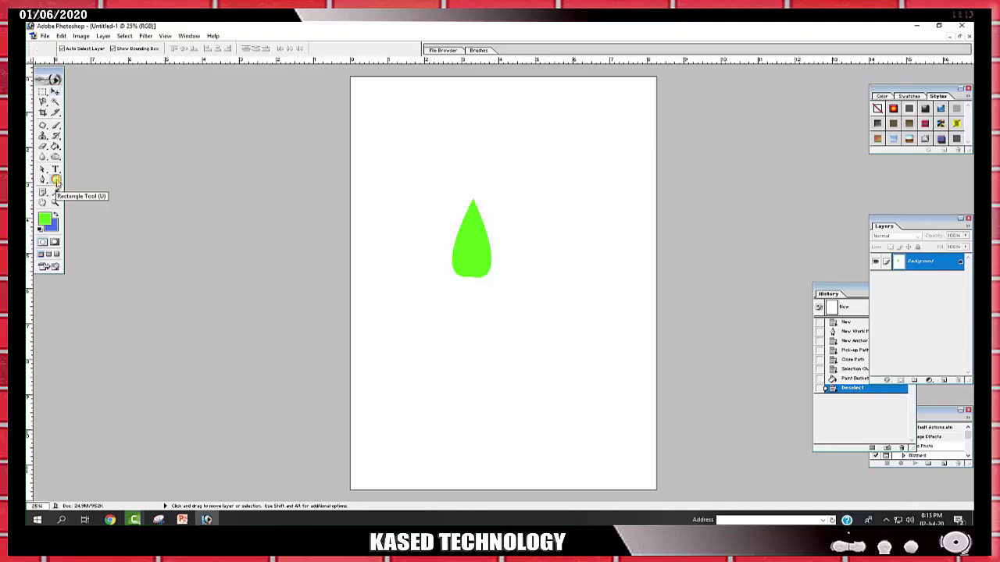
drag(56, 180, 98, 179)
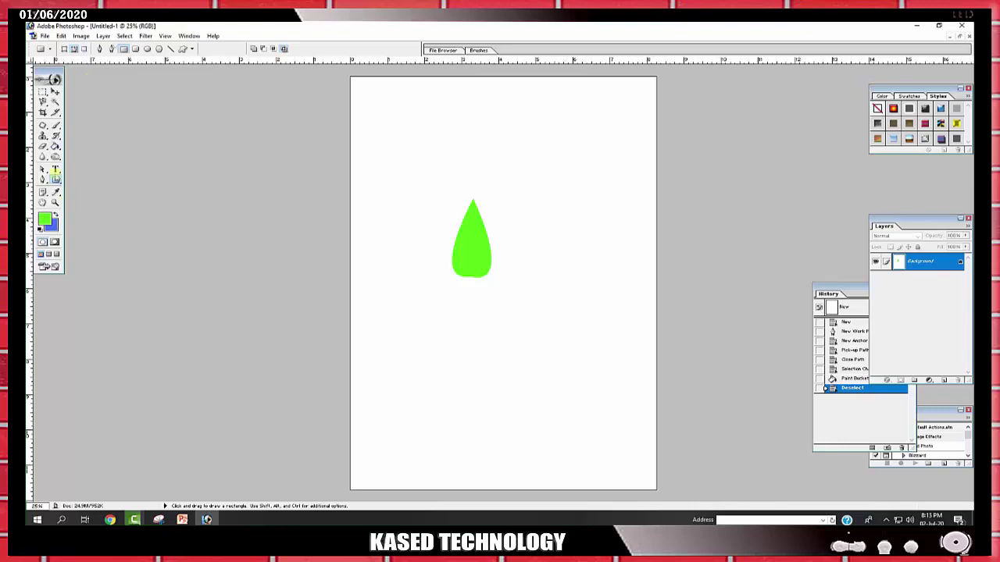
click(64, 49)
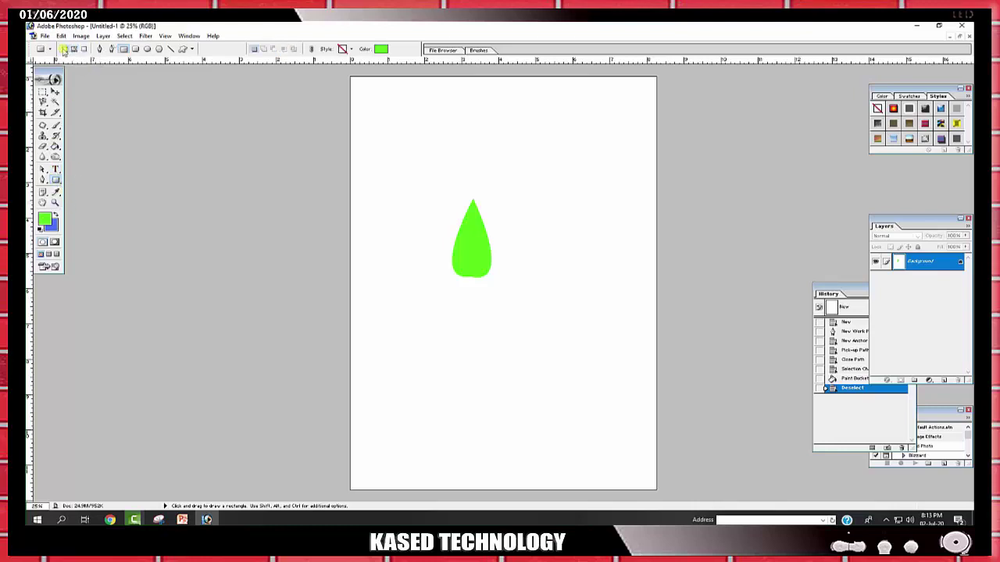
drag(384, 96, 547, 174)
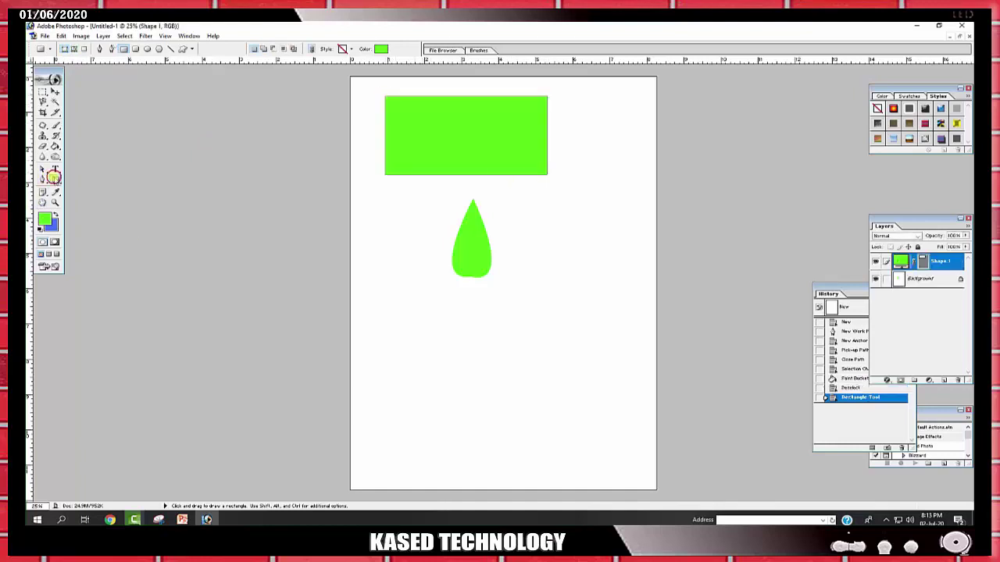
Draw two green pentagons with the Polygon tool, overlapping the teardrop
right_click(55, 179)
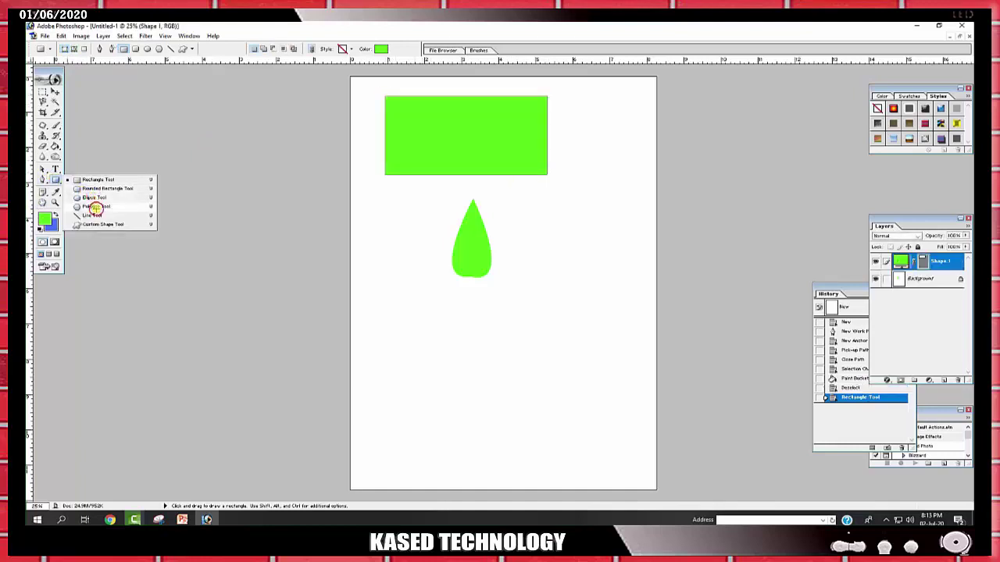
click(93, 207)
drag(488, 342, 565, 412)
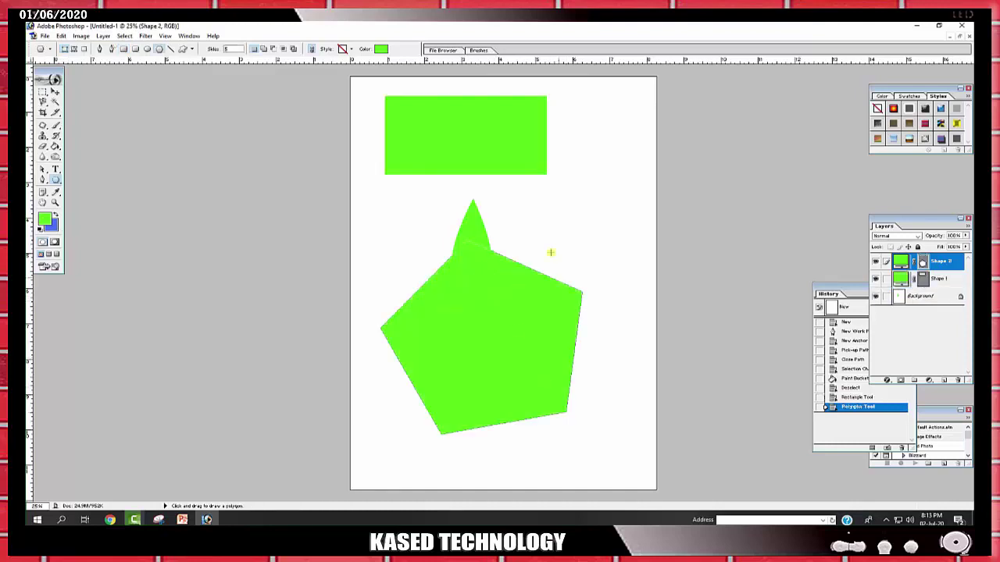
drag(536, 208, 584, 264)
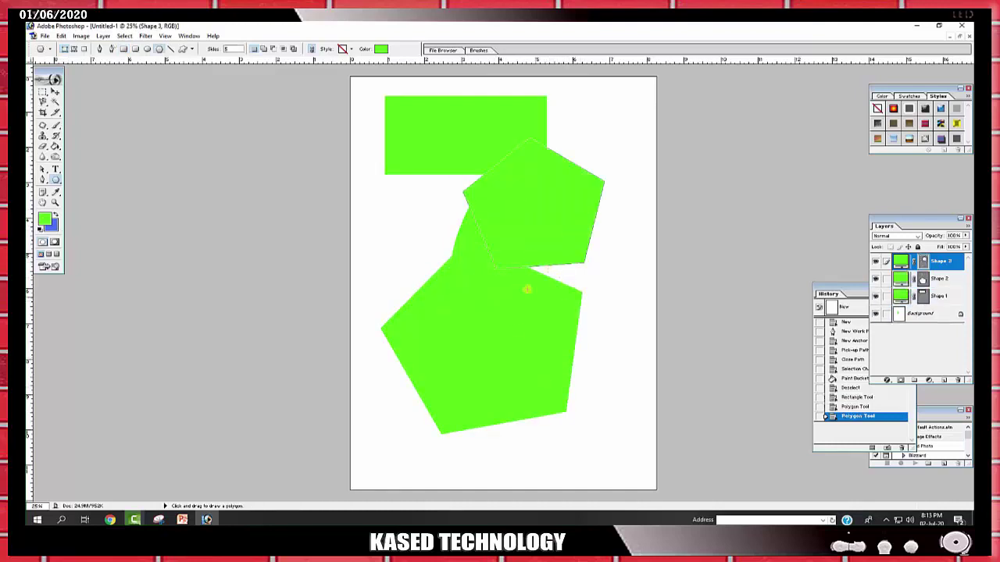
key(ctrl+n)
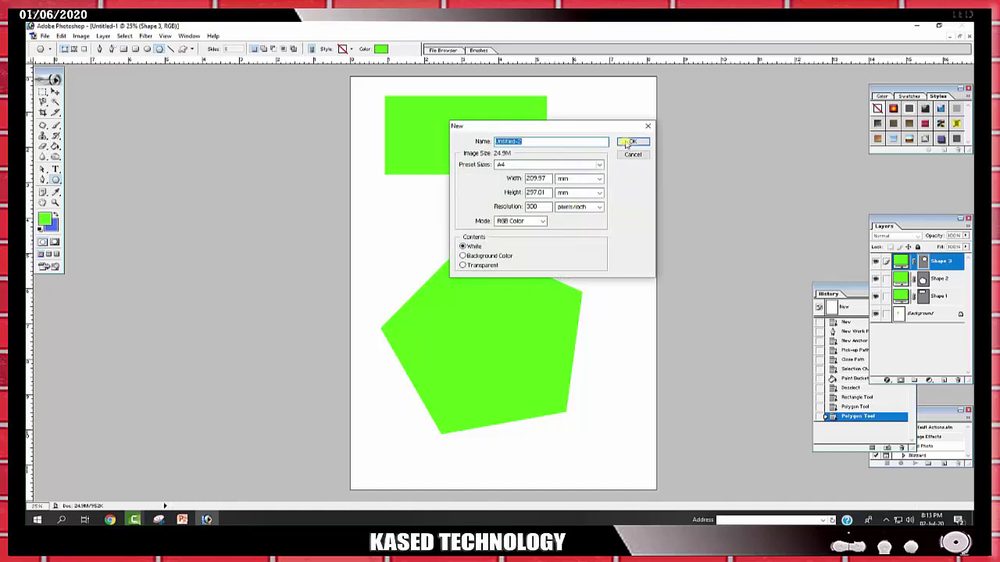
Create a second blank A4 document, Untitled-2, and maximise it
click(631, 139)
click(375, 66)
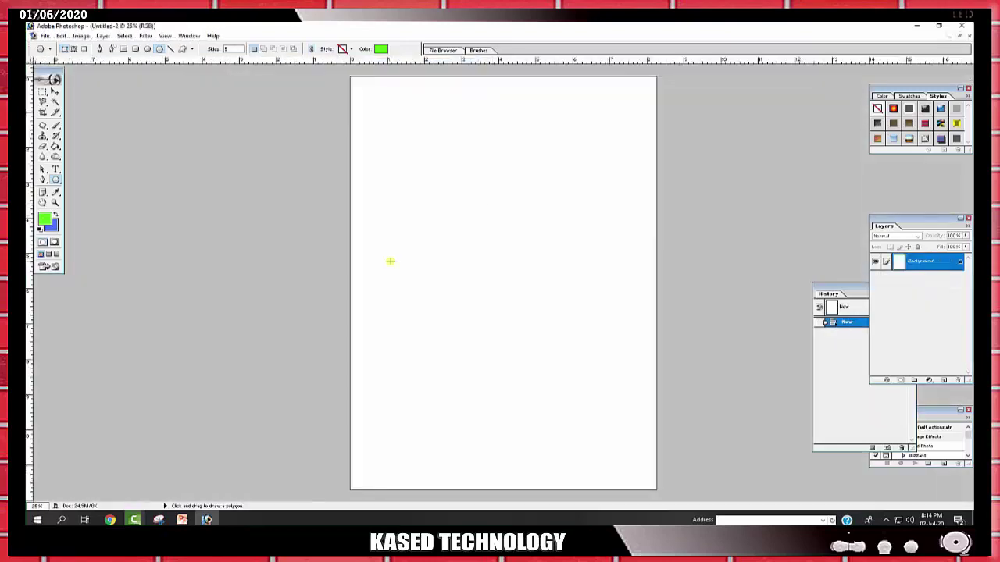
click(55, 92)
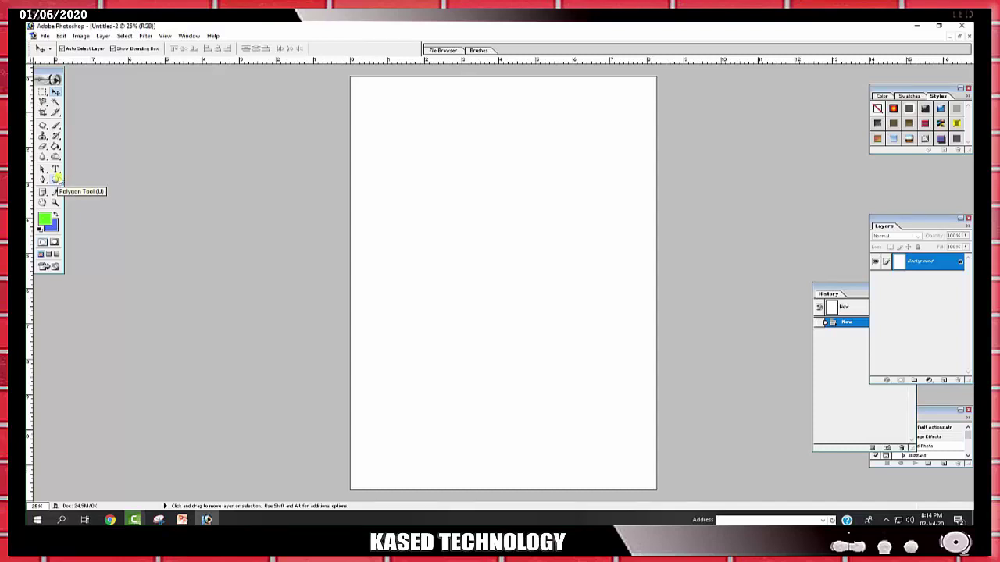
Select the Custom Shape Tool and browse through the custom shape library
drag(56, 180, 92, 219)
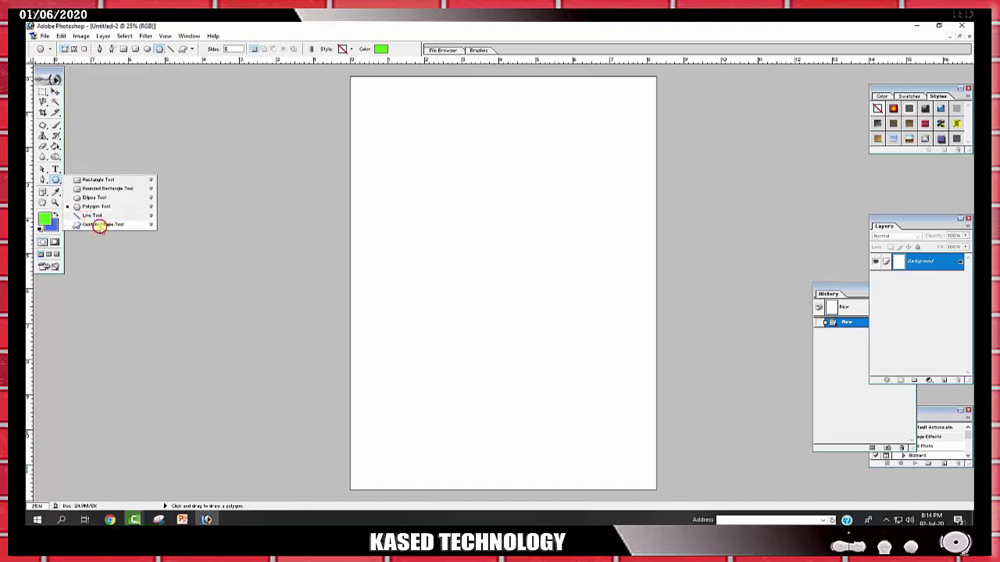
drag(100, 227, 124, 225)
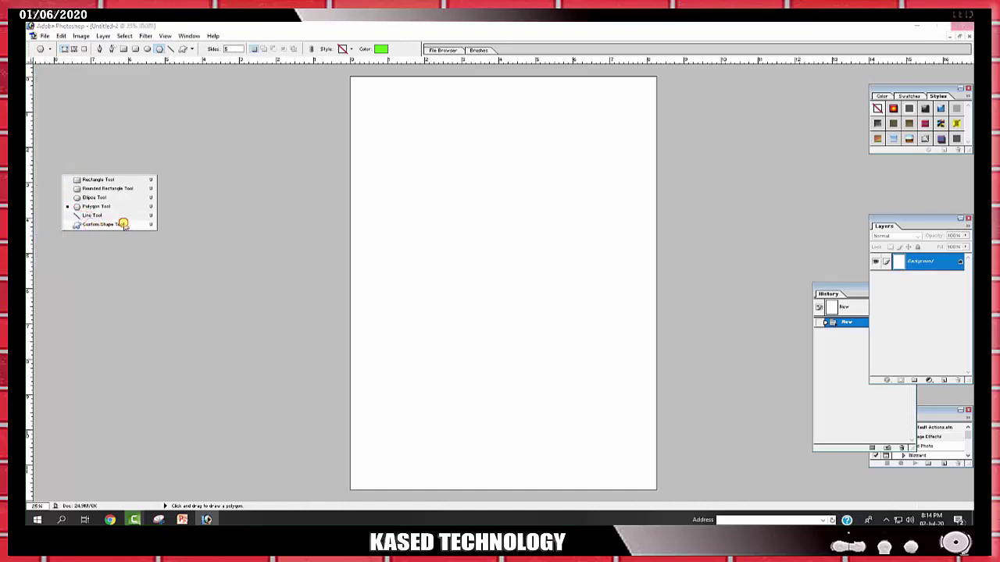
drag(55, 182, 68, 219)
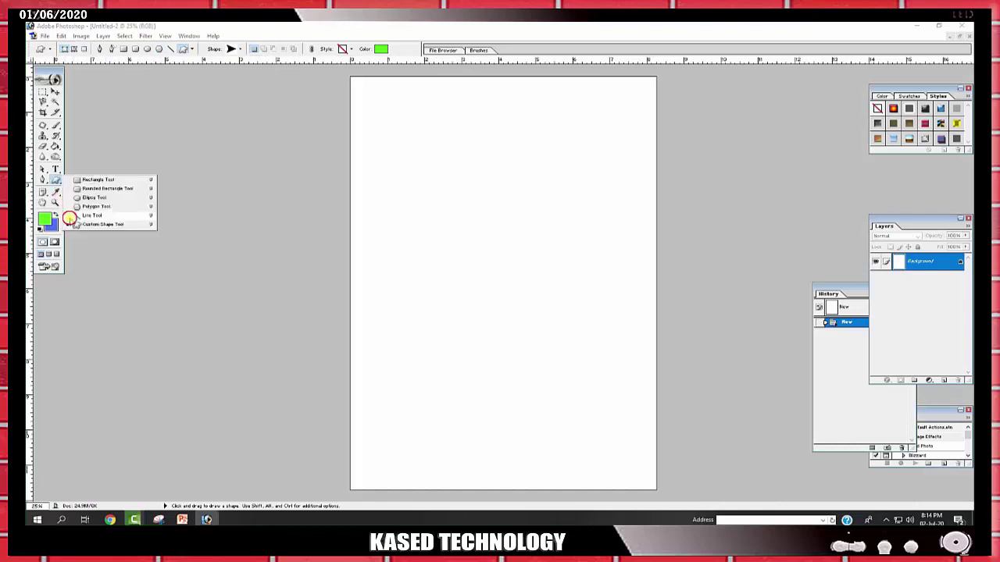
click(75, 222)
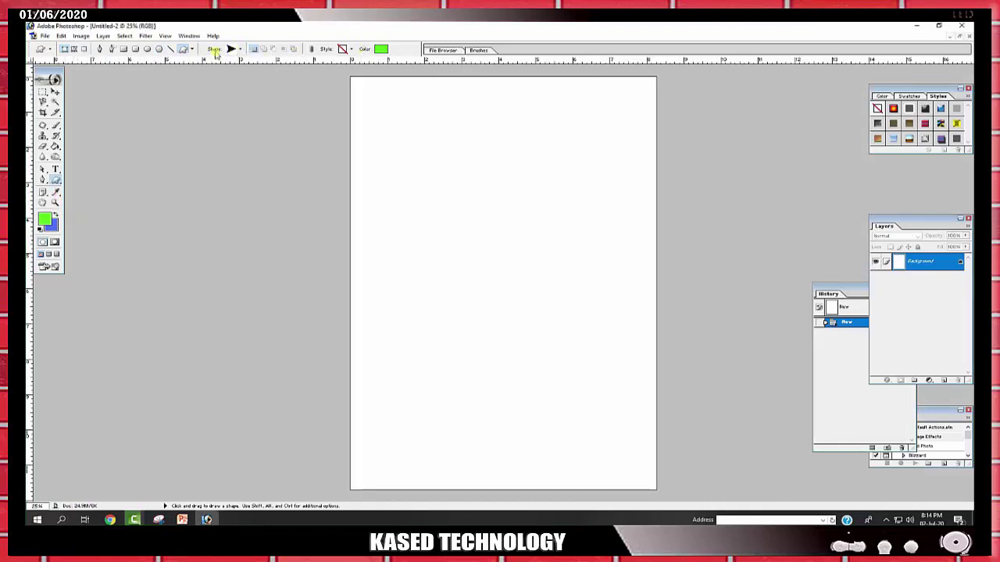
click(239, 50)
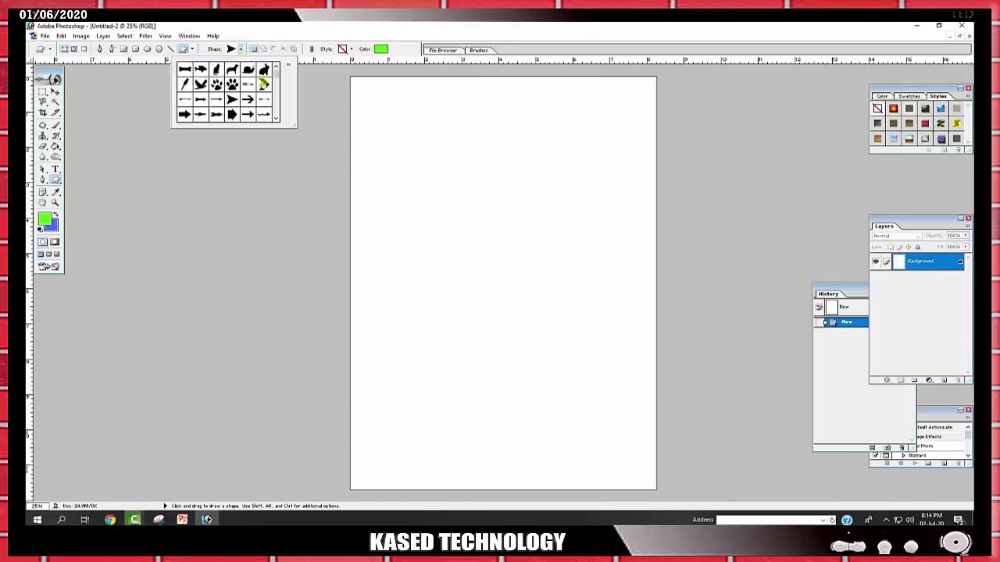
scroll(244, 105, down, 1)
scroll(244, 105, down, 2)
scroll(227, 106, up, 1)
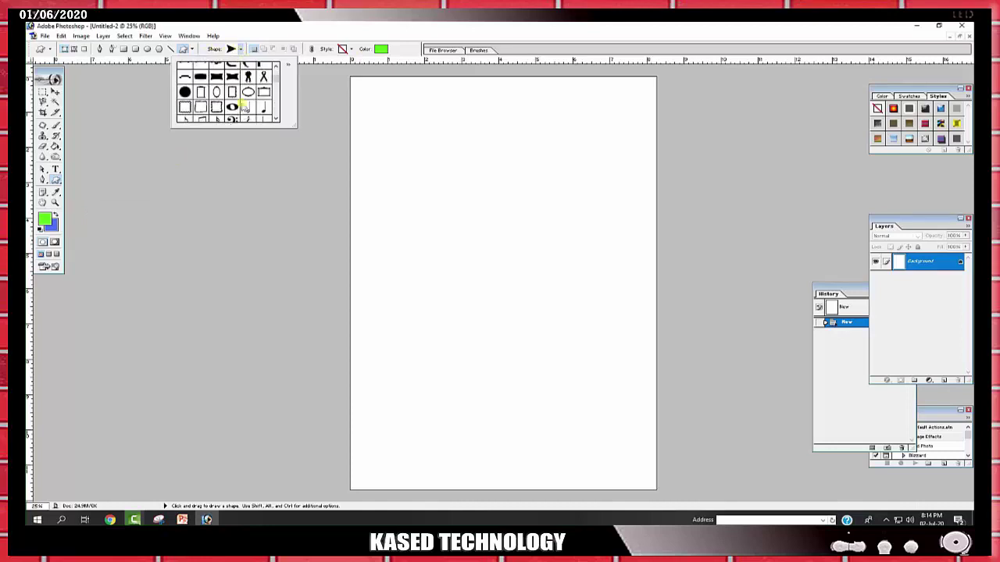
scroll(222, 107, down, 2)
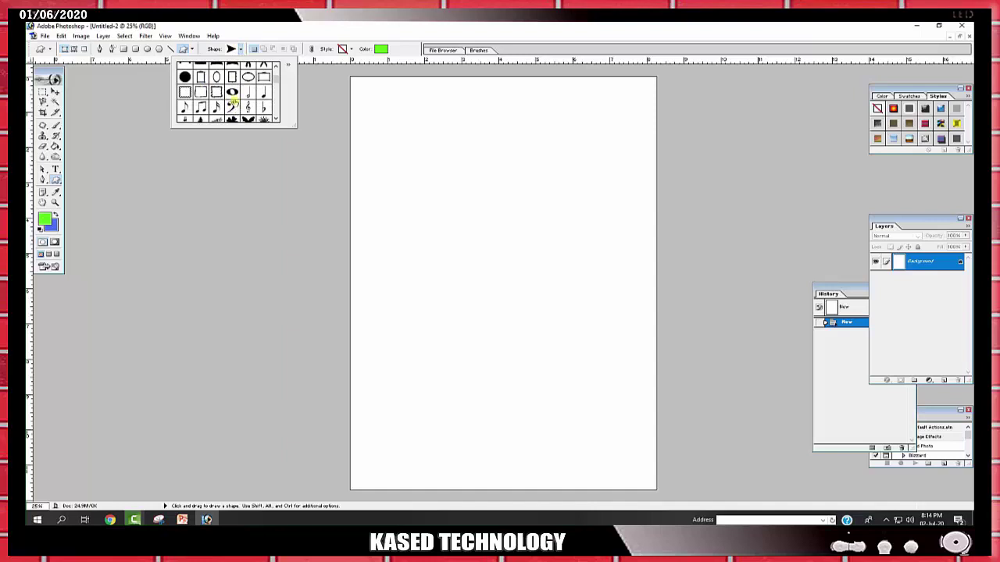
scroll(214, 102, up, 1)
scroll(219, 99, up, 1)
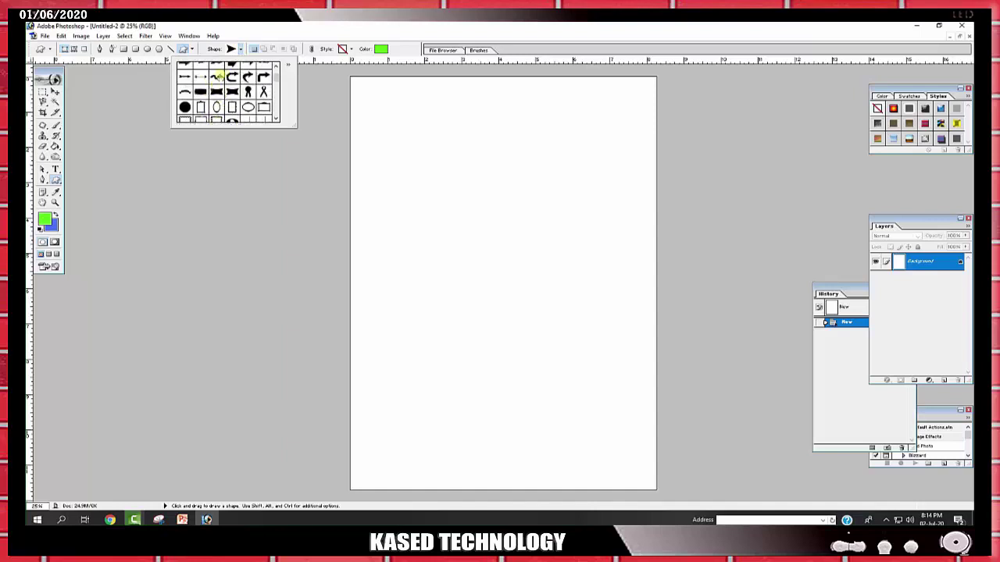
scroll(217, 86, up, 1)
scroll(219, 95, up, 1)
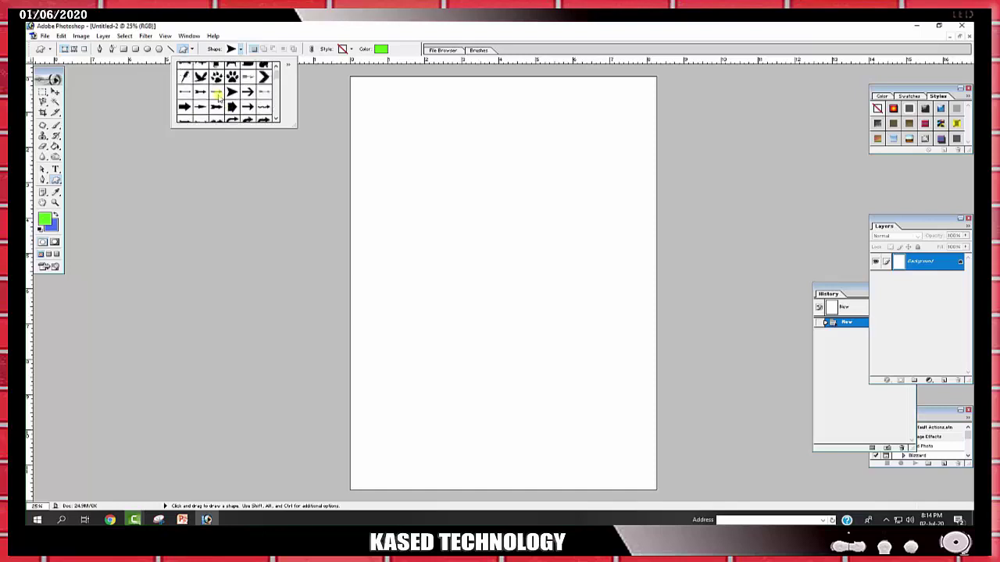
scroll(218, 95, down, 1)
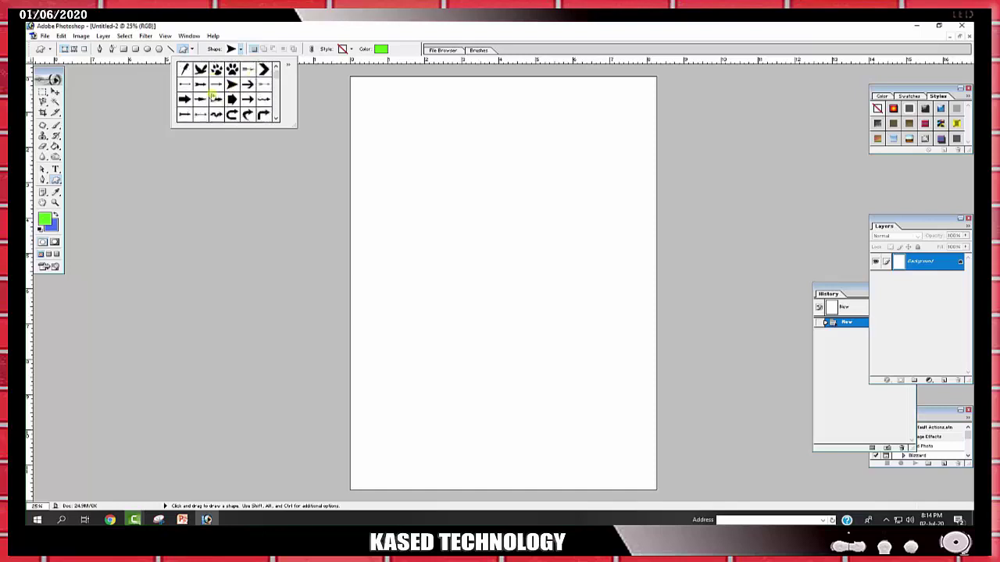
Draw a green arrow in the upper page and a telephone below it
click(185, 98)
drag(406, 177, 552, 218)
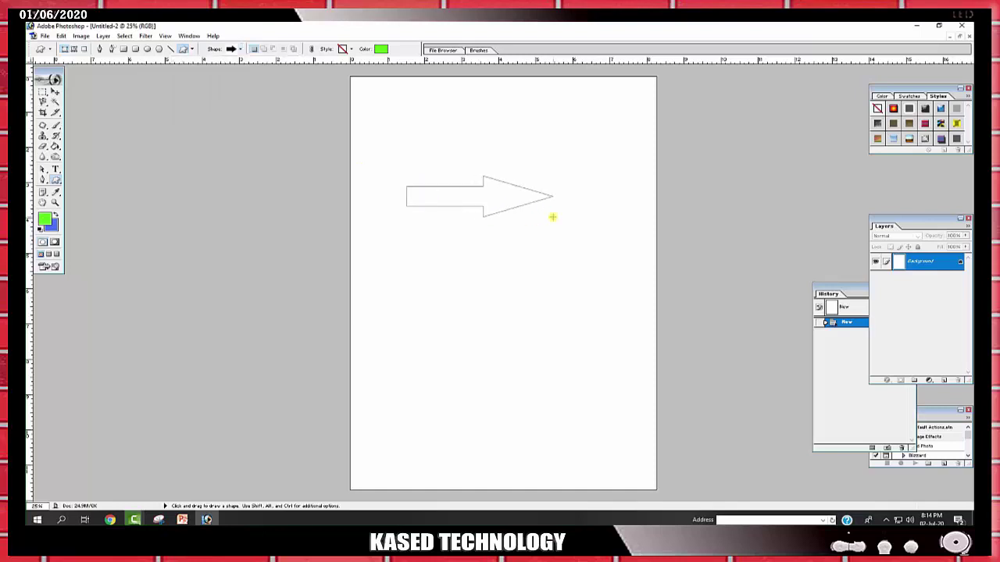
click(240, 50)
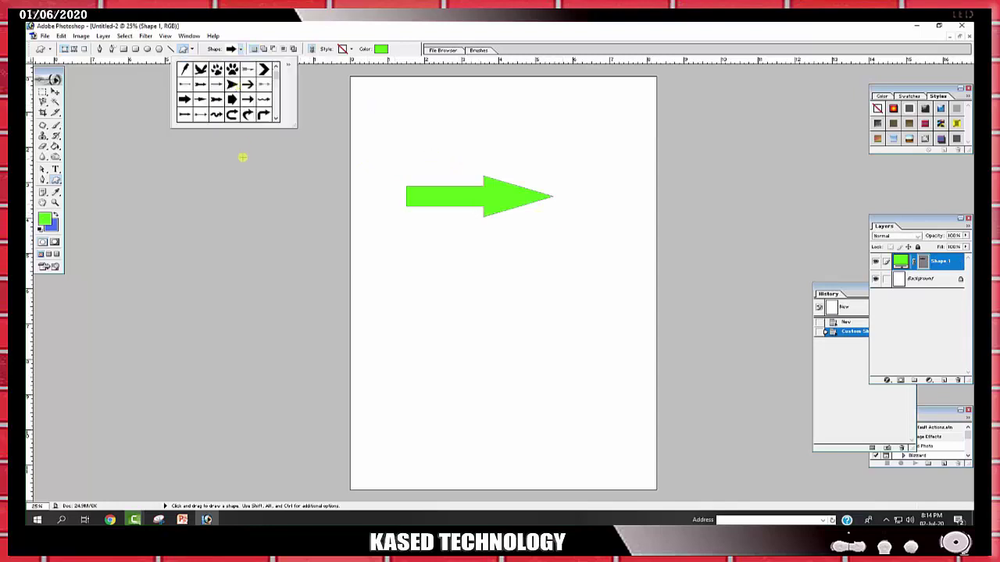
scroll(231, 93, down, 2)
scroll(233, 92, down, 2)
scroll(235, 93, down, 2)
scroll(235, 92, down, 2)
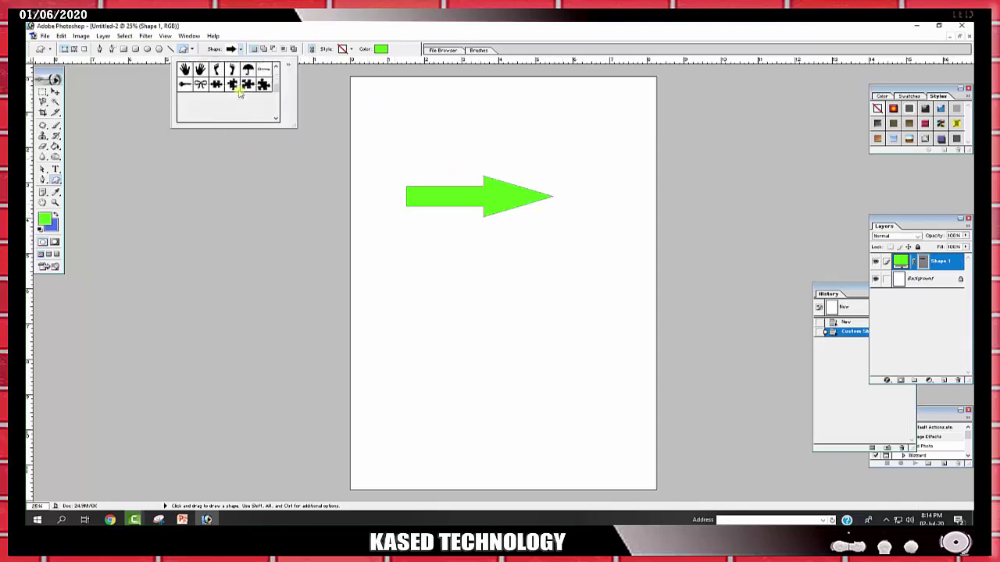
scroll(237, 92, down, 2)
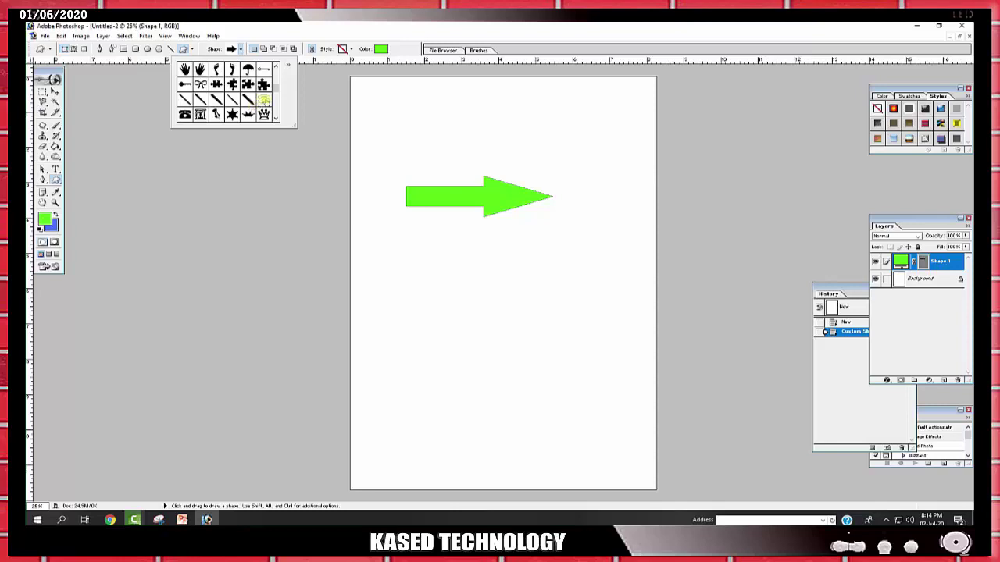
click(184, 115)
drag(432, 269, 479, 295)
Add a green envelope below the telephone and a pushpin beside the arrow
click(237, 49)
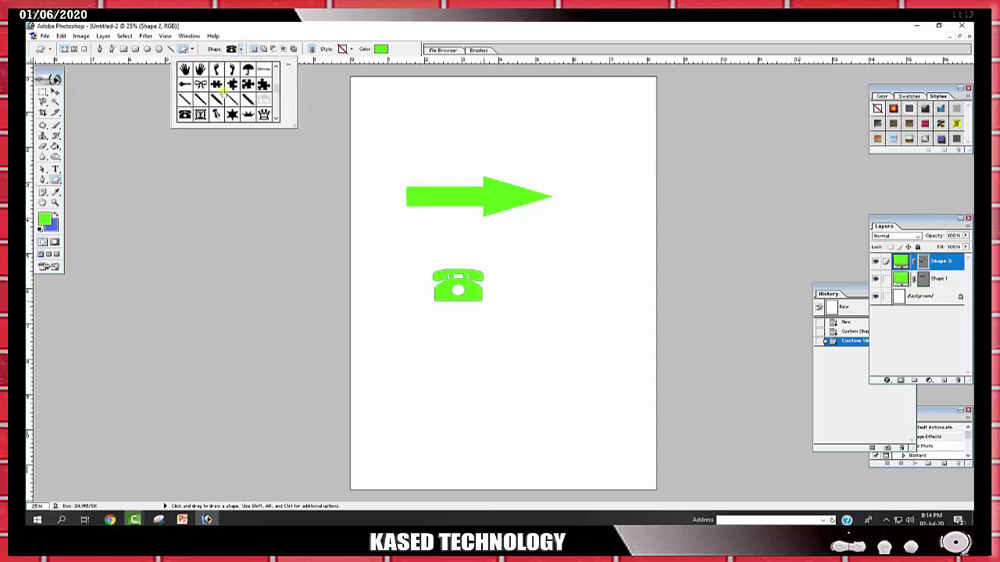
click(232, 115)
drag(431, 326, 473, 353)
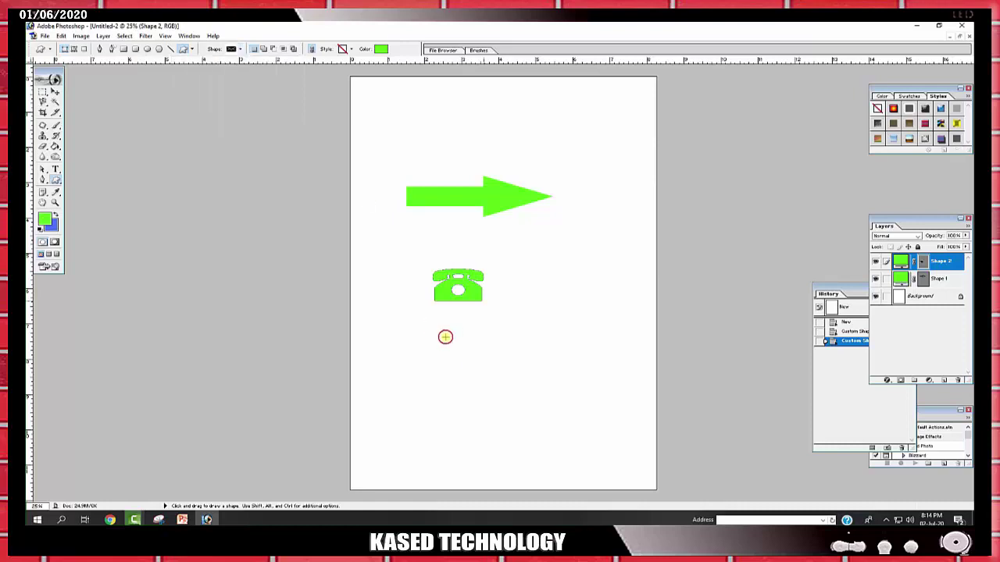
click(240, 49)
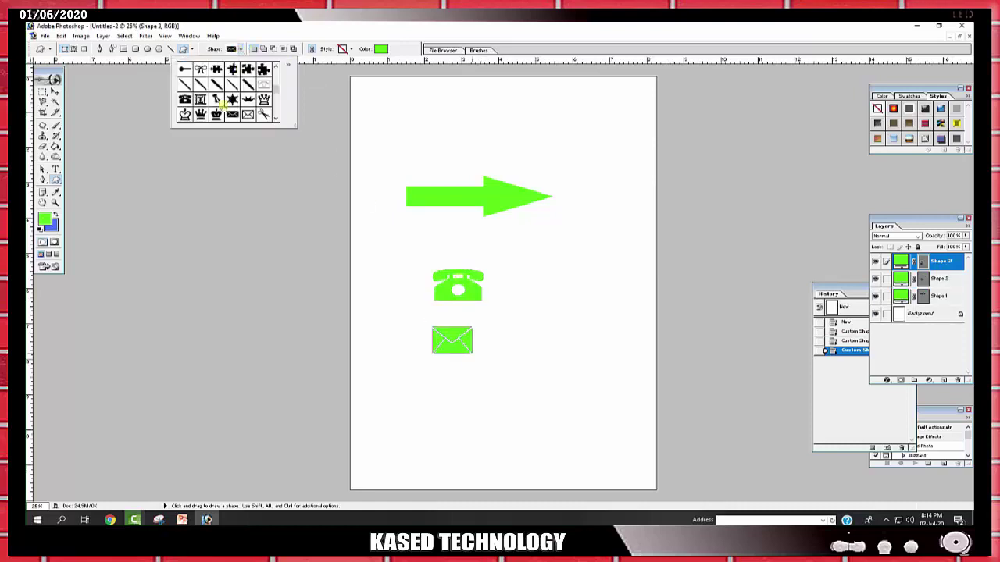
click(216, 77)
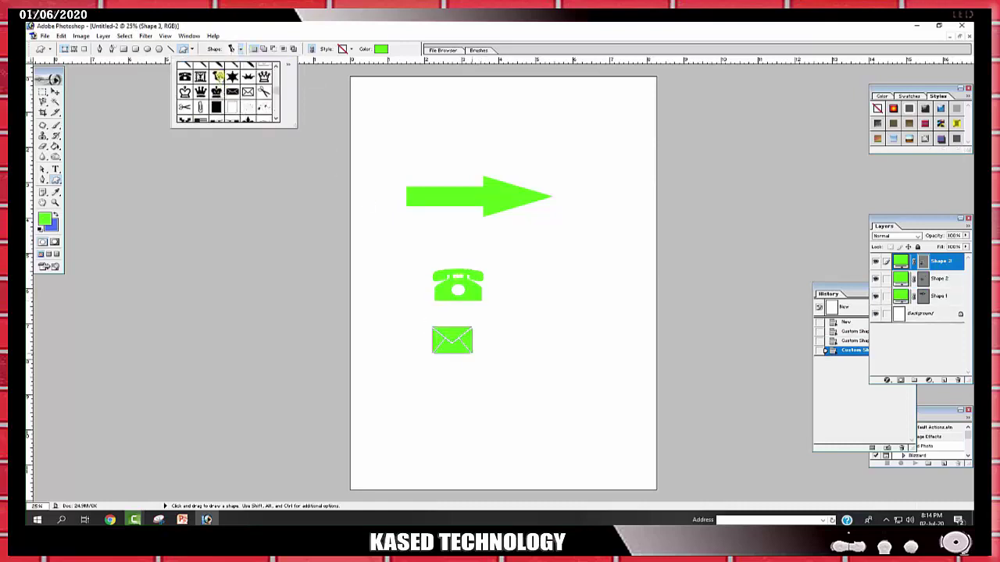
drag(504, 232, 533, 264)
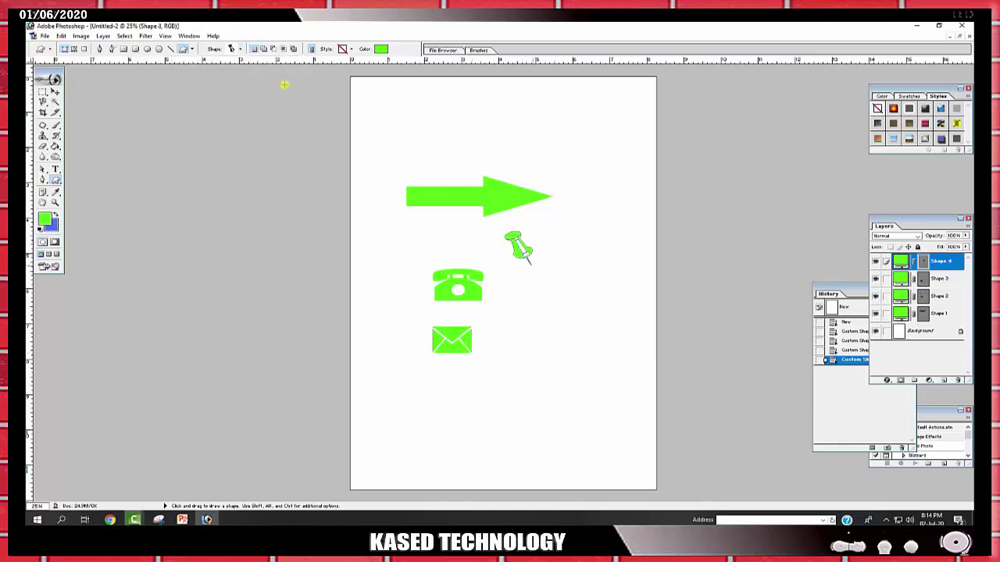
Add green scissors right of the envelope and a large flower beside them
click(239, 49)
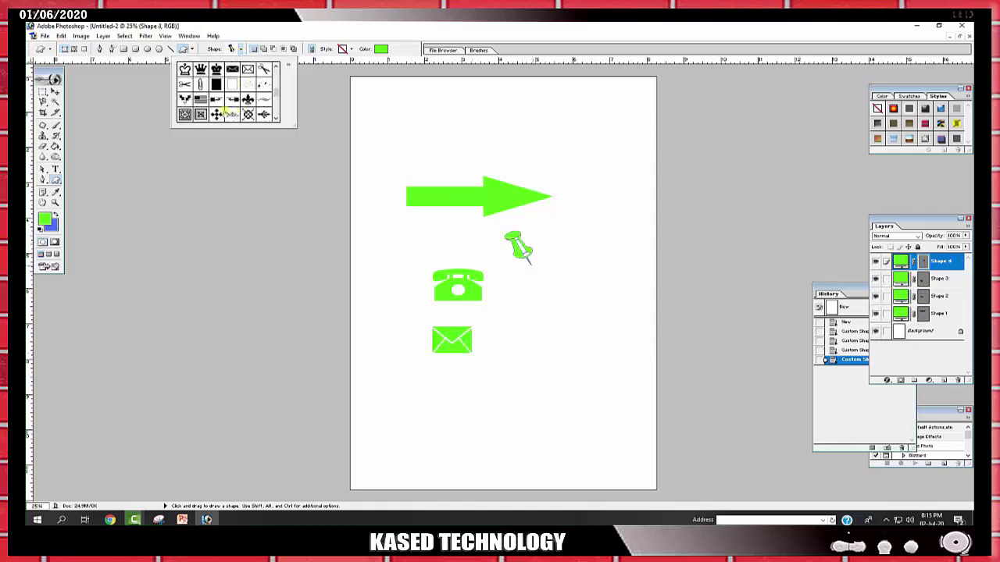
click(185, 84)
drag(495, 337, 560, 385)
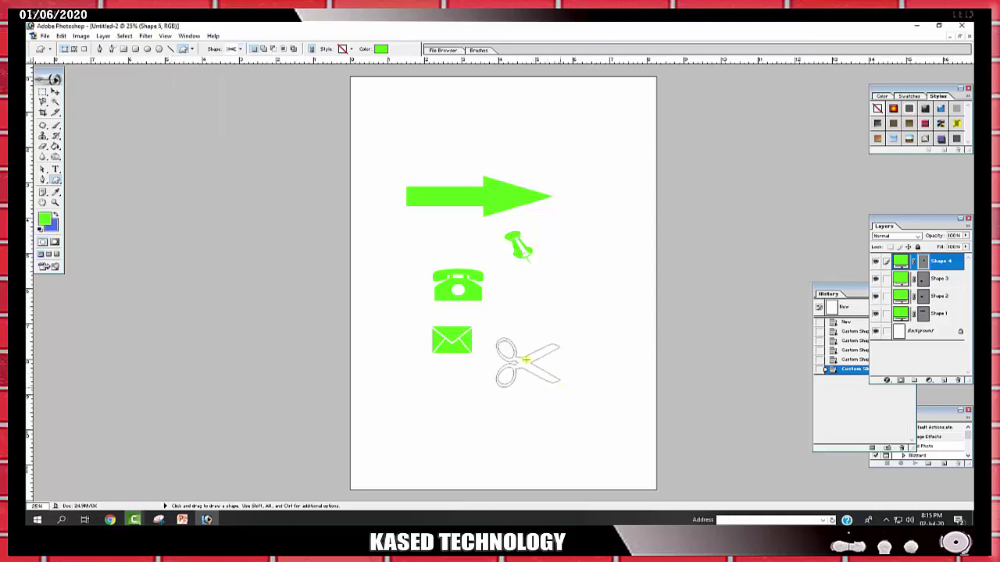
click(240, 49)
scroll(211, 93, down, 1)
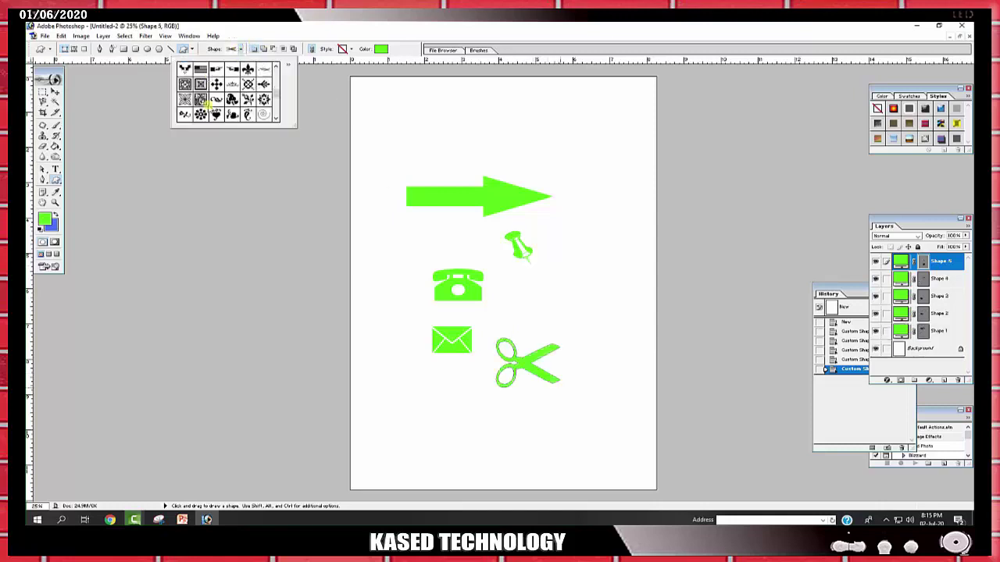
scroll(207, 102, down, 2)
scroll(203, 105, down, 1)
click(200, 77)
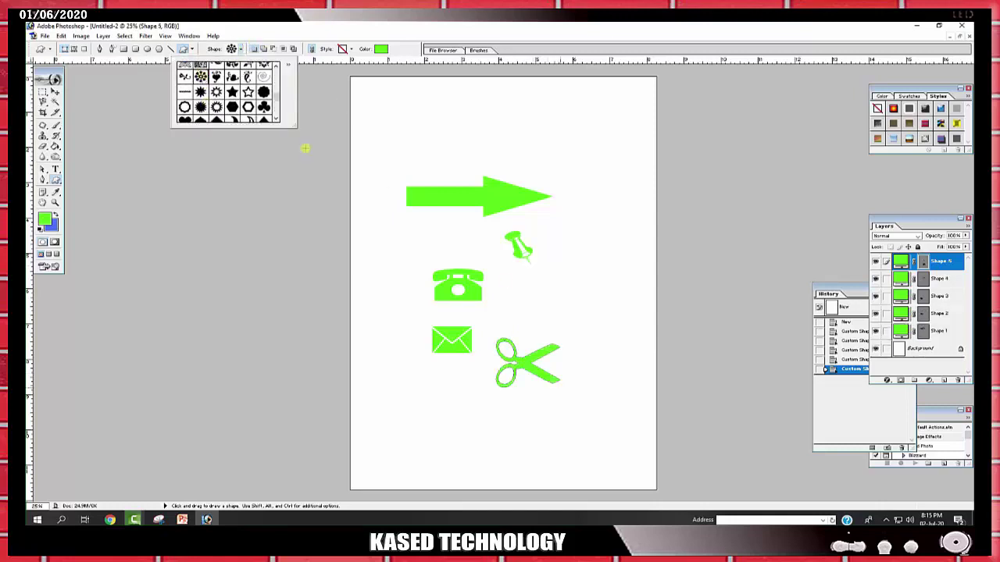
drag(537, 276, 638, 367)
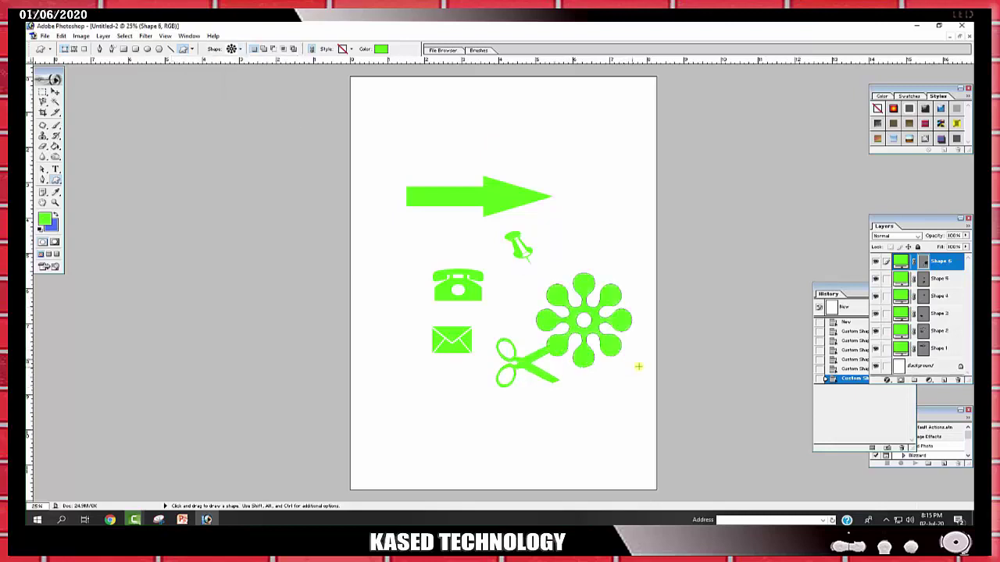
Reposition the flower and pushpin shapes, dismissing the locked-layer warning along the way
click(55, 93)
mouse_move(585, 328)
mouse_down()
mouse_move(594, 281)
mouse_move(583, 280)
mouse_up()
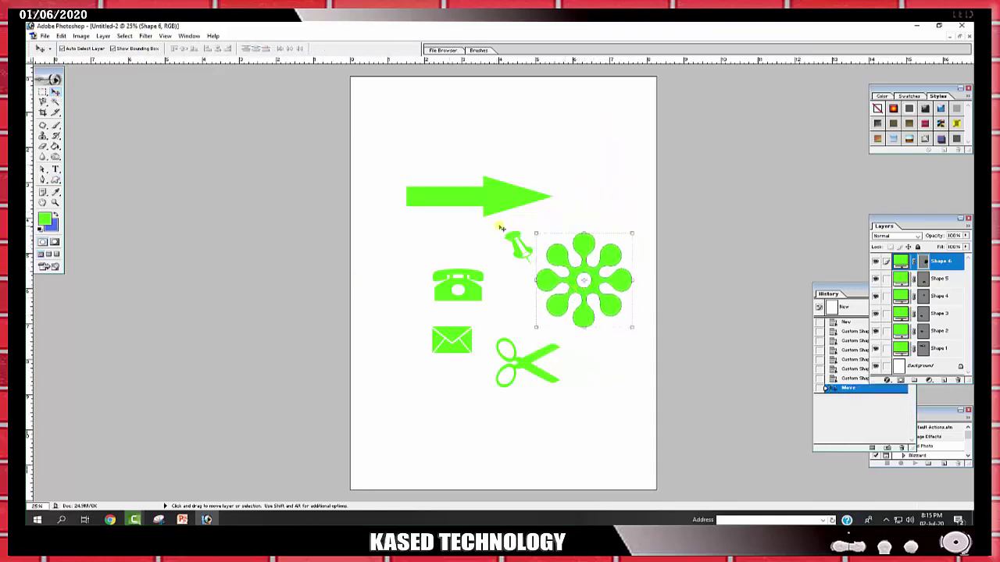
click(523, 252)
click(519, 249)
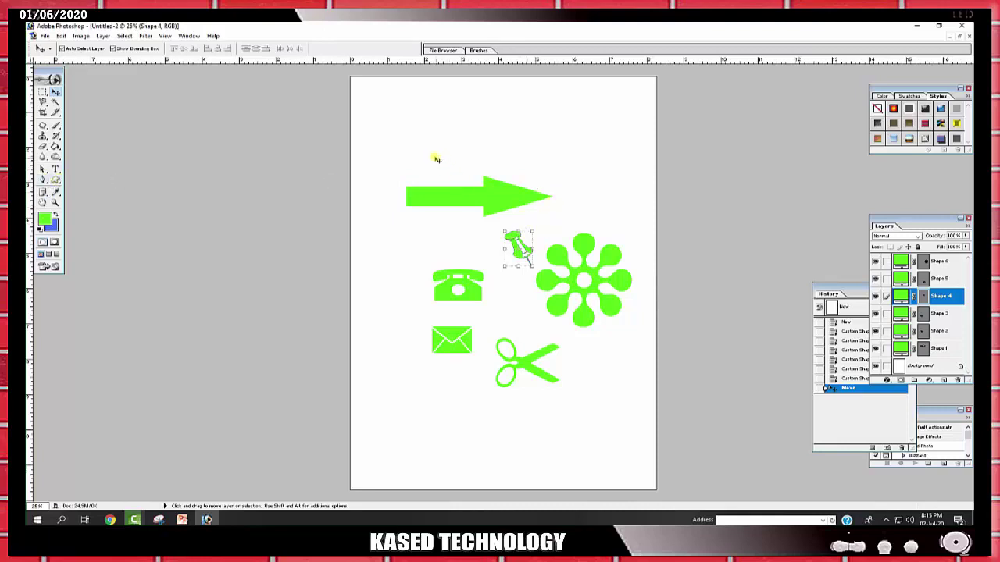
drag(435, 157, 594, 368)
click(499, 209)
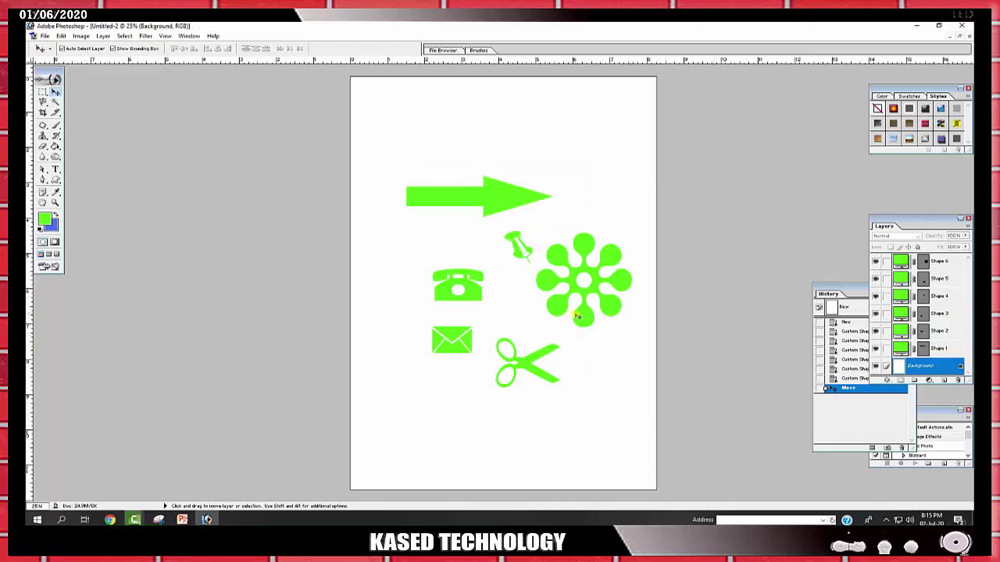
drag(584, 318, 593, 331)
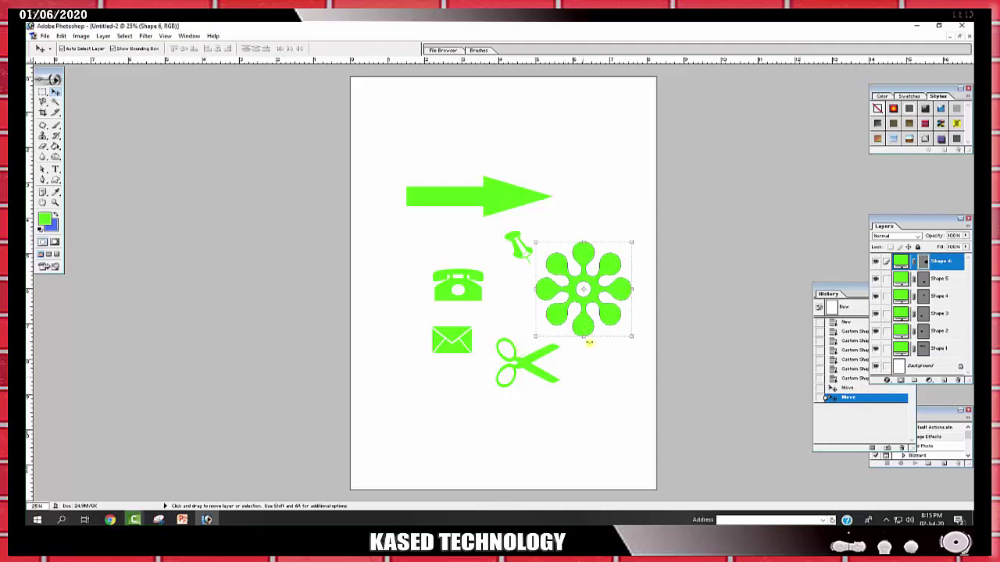